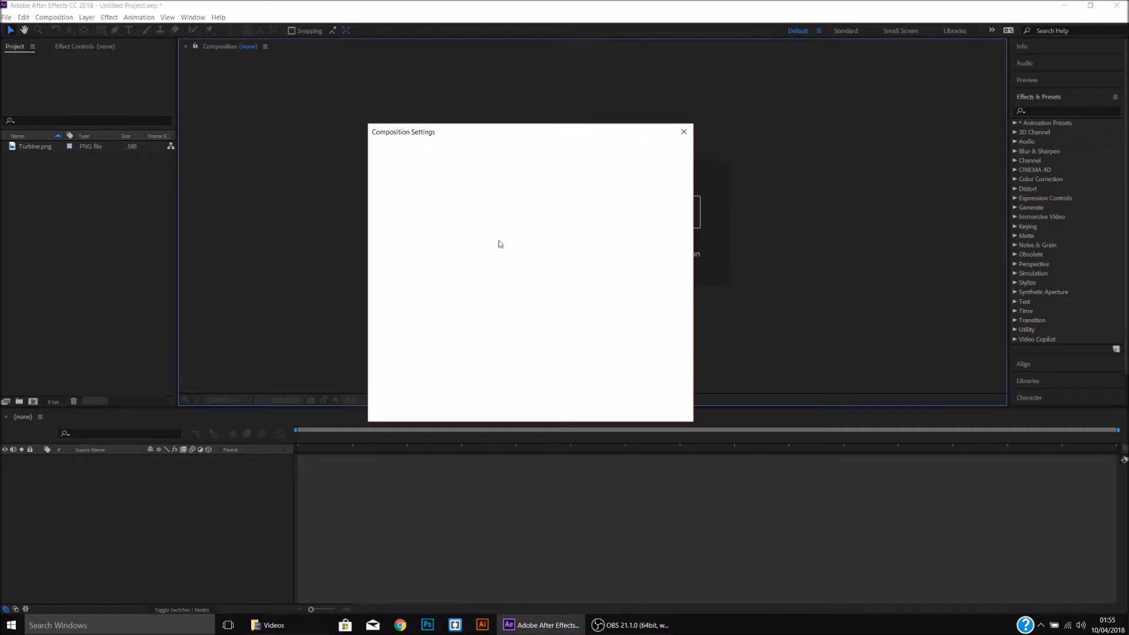
Name the new 1920×1080, 24 fps composition Vortex and create it.
{"action": "type", "text": "Vortex"}
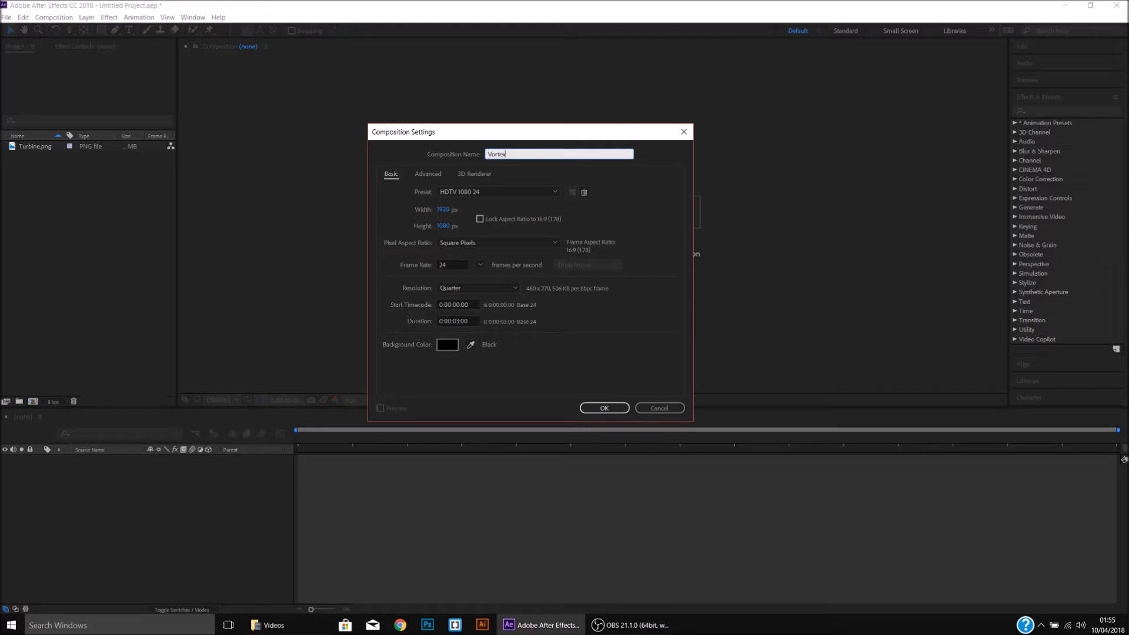
{"action": "key", "text": "Return"}
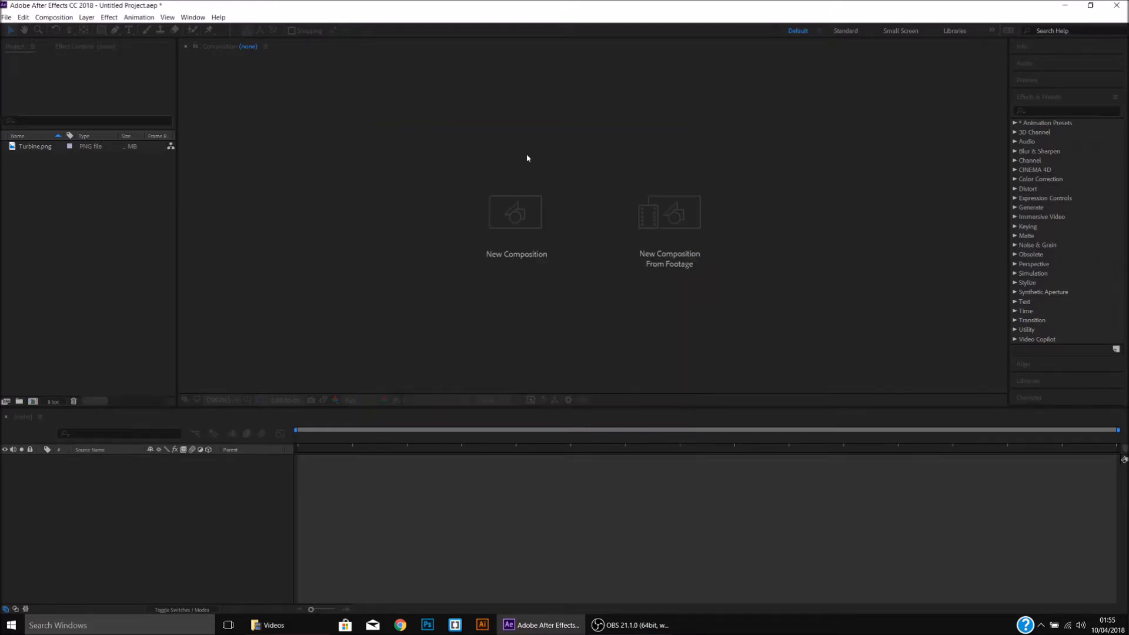
{"action": "left_click", "coordinate": [61, 20]}
Create a second composition named Base, 1920 wide by 16000 px tall.
{"action": "left_click", "coordinate": [55, 29]}
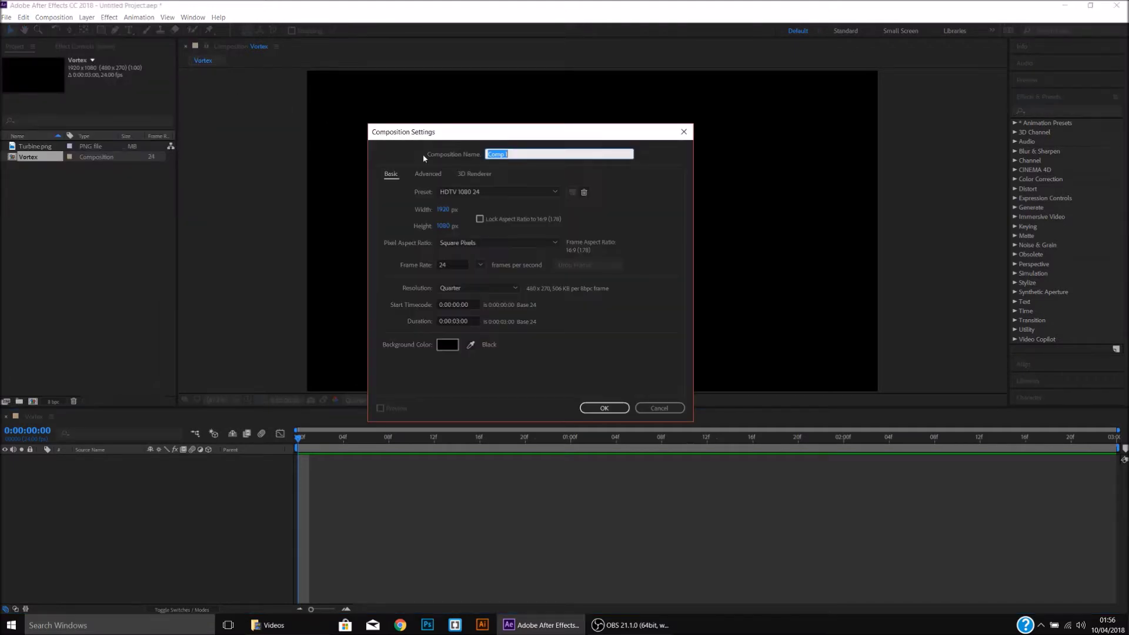
{"action": "type", "text": "Base"}
{"action": "left_click", "coordinate": [446, 226]}
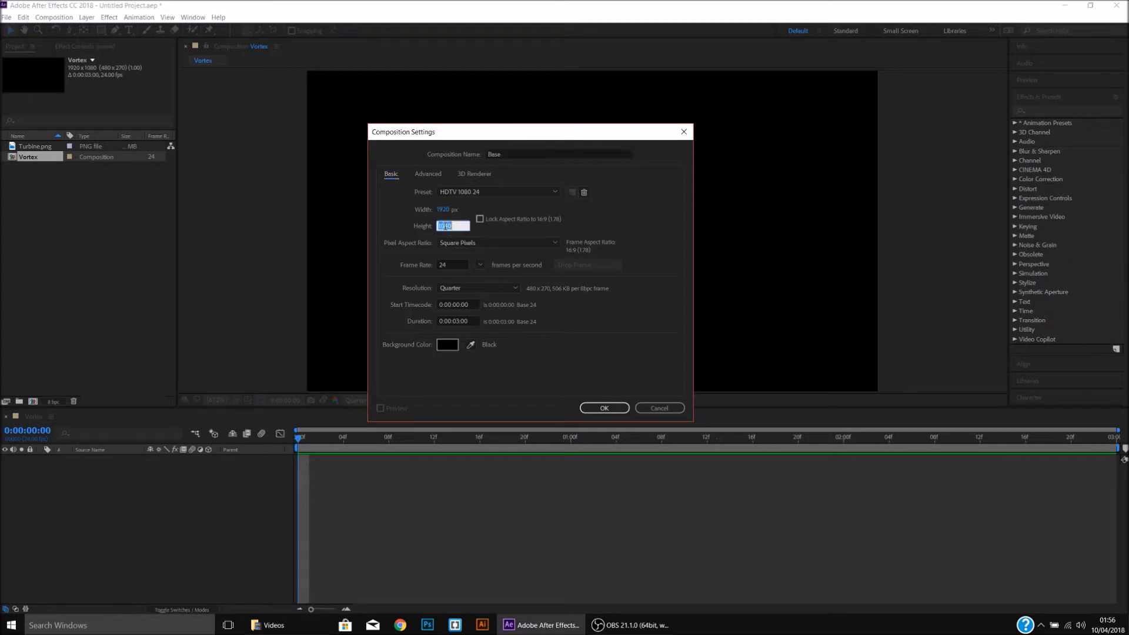
{"action": "type", "text": "16000"}
{"action": "key", "text": "Return"}
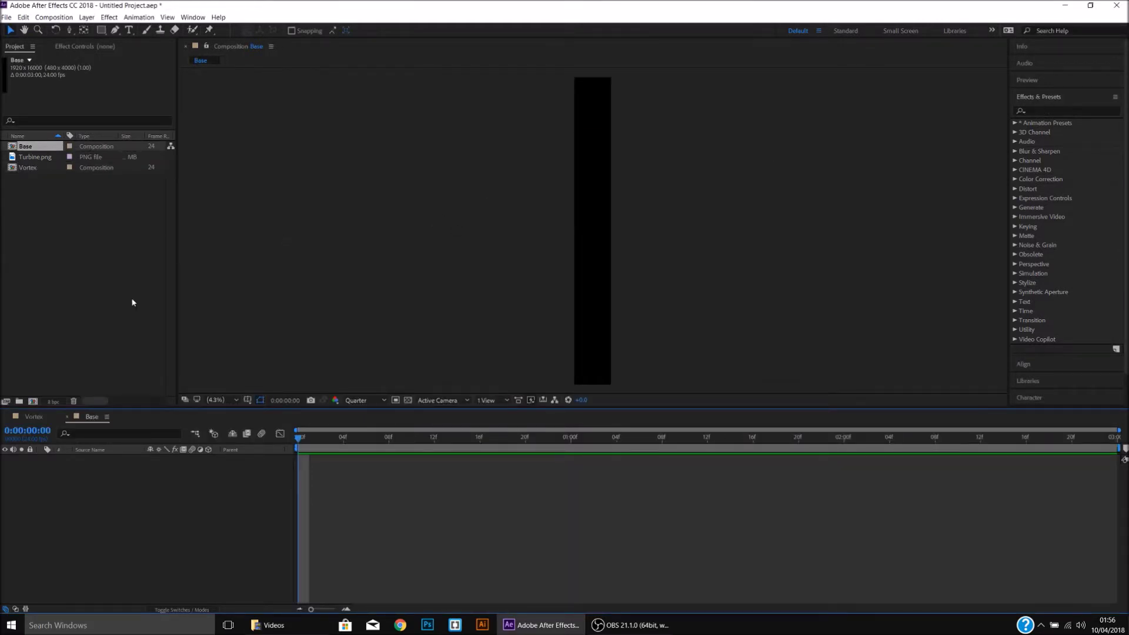
{"action": "right_click", "coordinate": [103, 414]}
Add a comp-sized black solid layer to Base.
{"action": "mouse_move", "coordinate": [133, 418]}
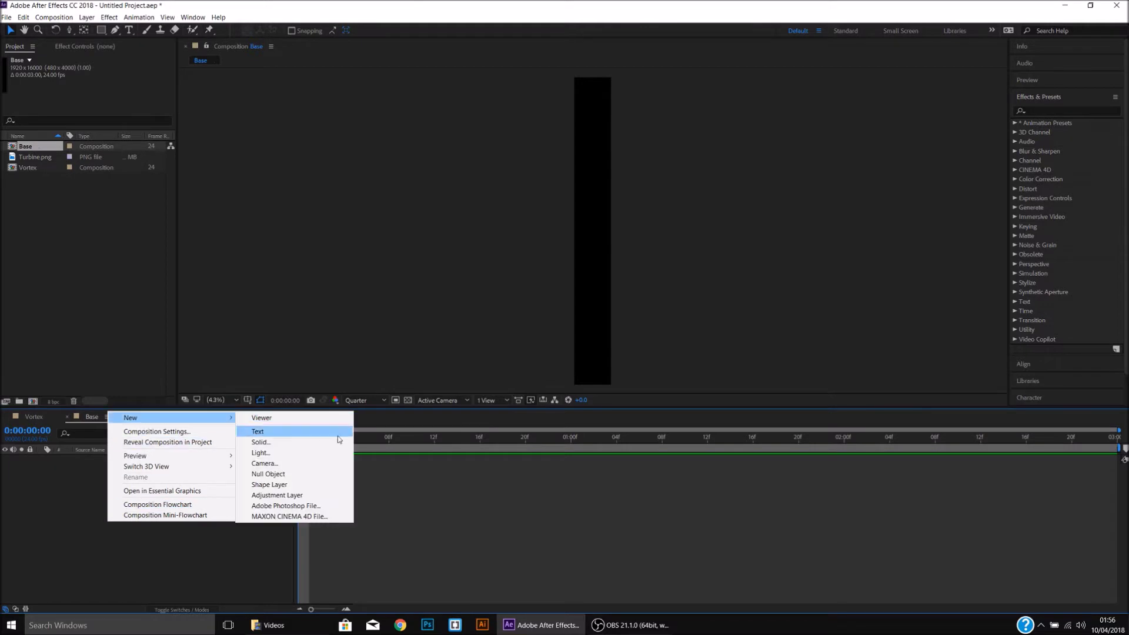
{"action": "left_click", "coordinate": [259, 445]}
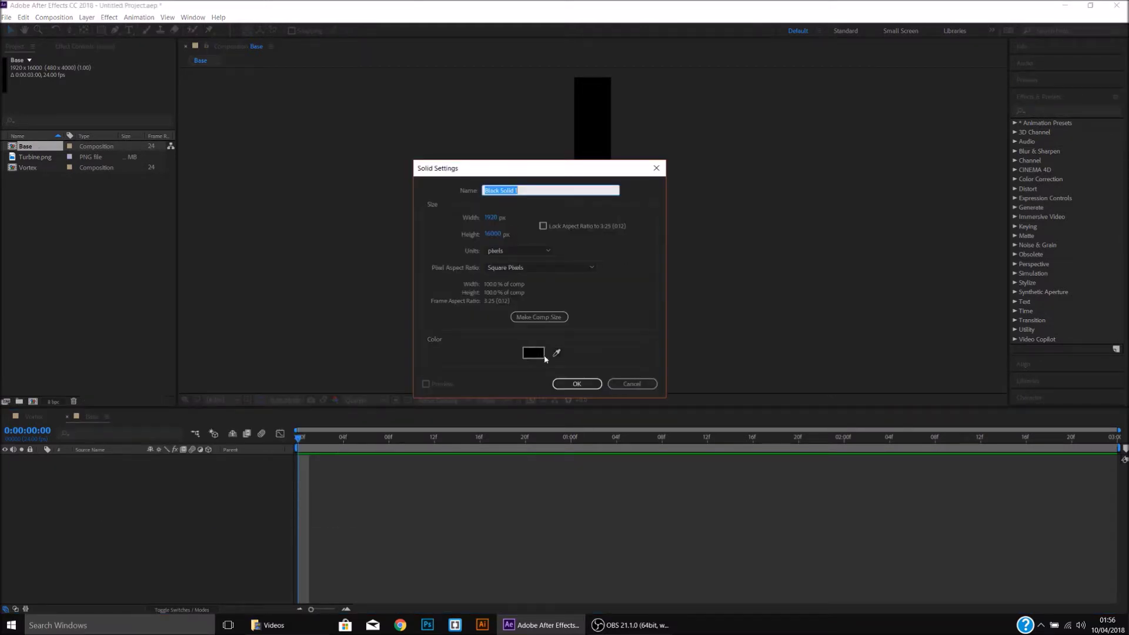
{"action": "left_click", "coordinate": [577, 384]}
Apply Checkerboard to the solid and set its Width to 200.
{"action": "left_click", "coordinate": [1041, 109]}
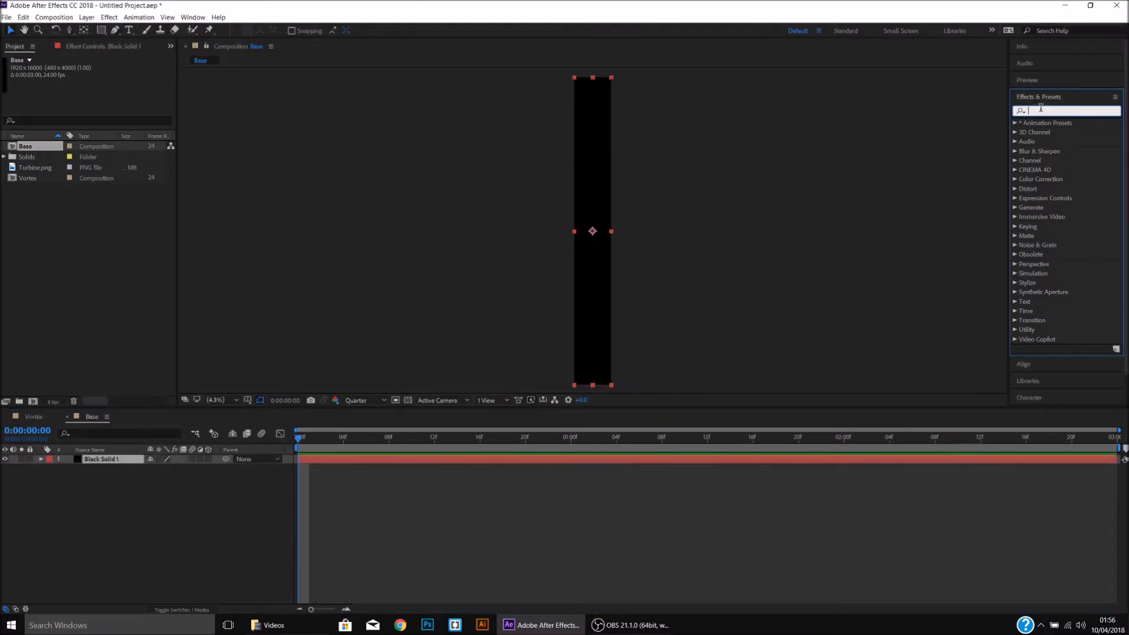
{"action": "type", "text": "check"}
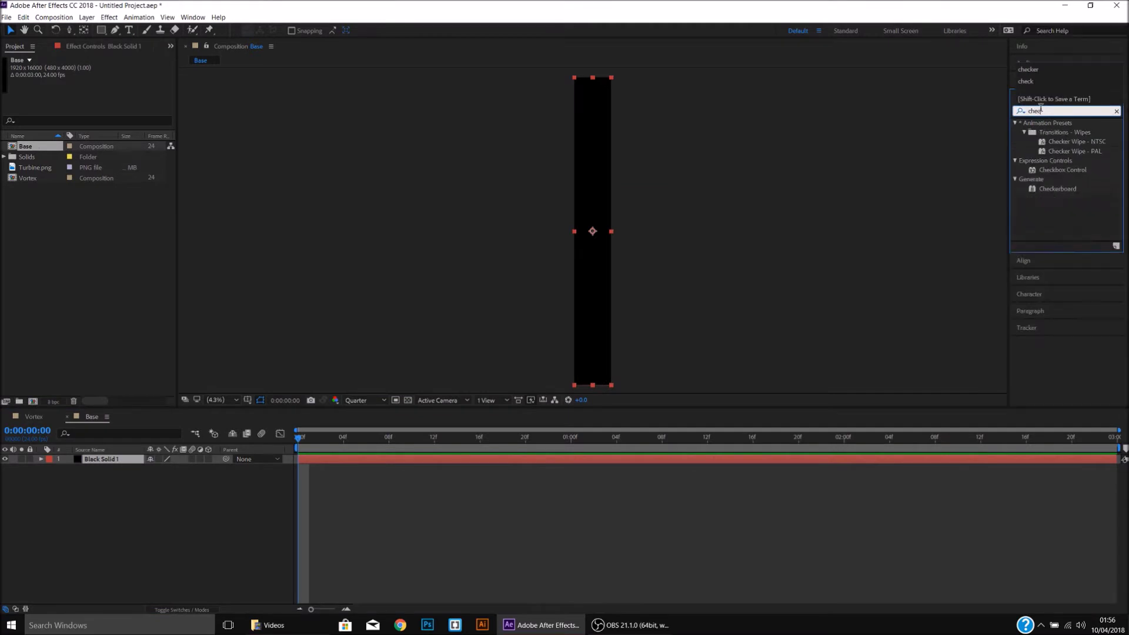
{"action": "double_click", "coordinate": [1059, 188]}
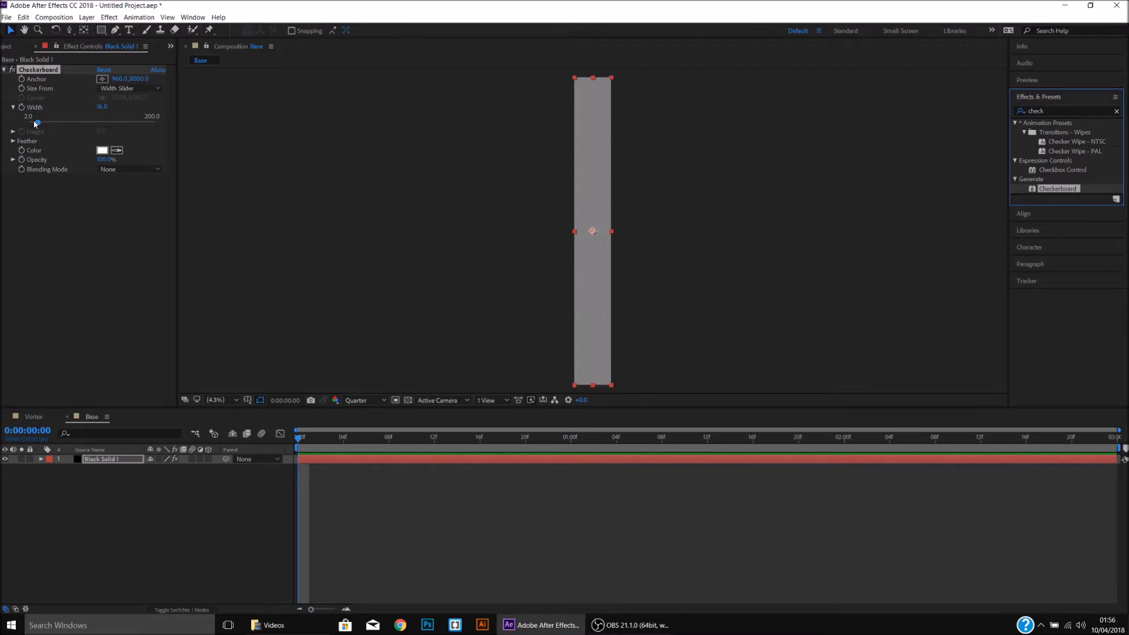
{"action": "left_click_drag", "start_coordinate": [36, 123], "coordinate": [175, 122]}
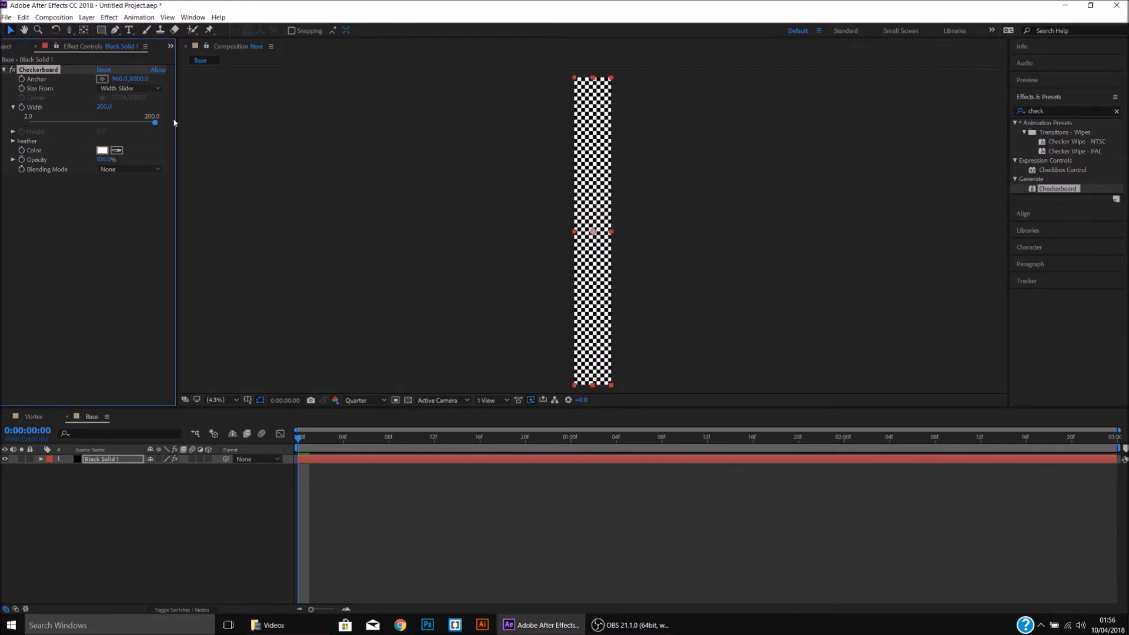
Place the Base composition as a layer inside Vortex.
{"action": "left_click", "coordinate": [33, 417]}
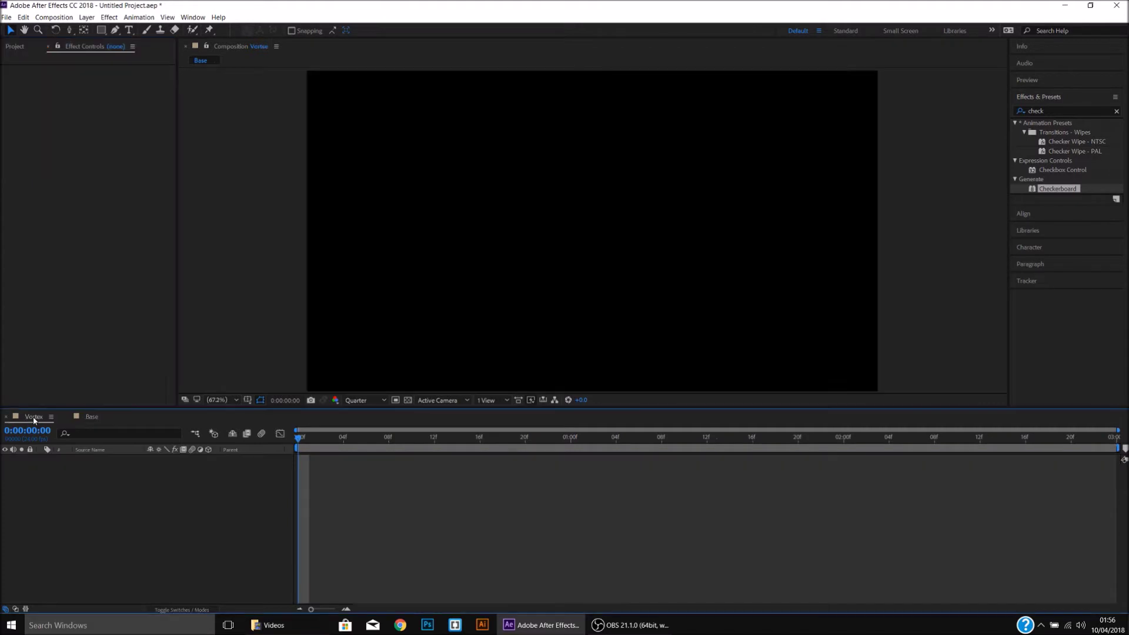
{"action": "left_click", "coordinate": [5, 48]}
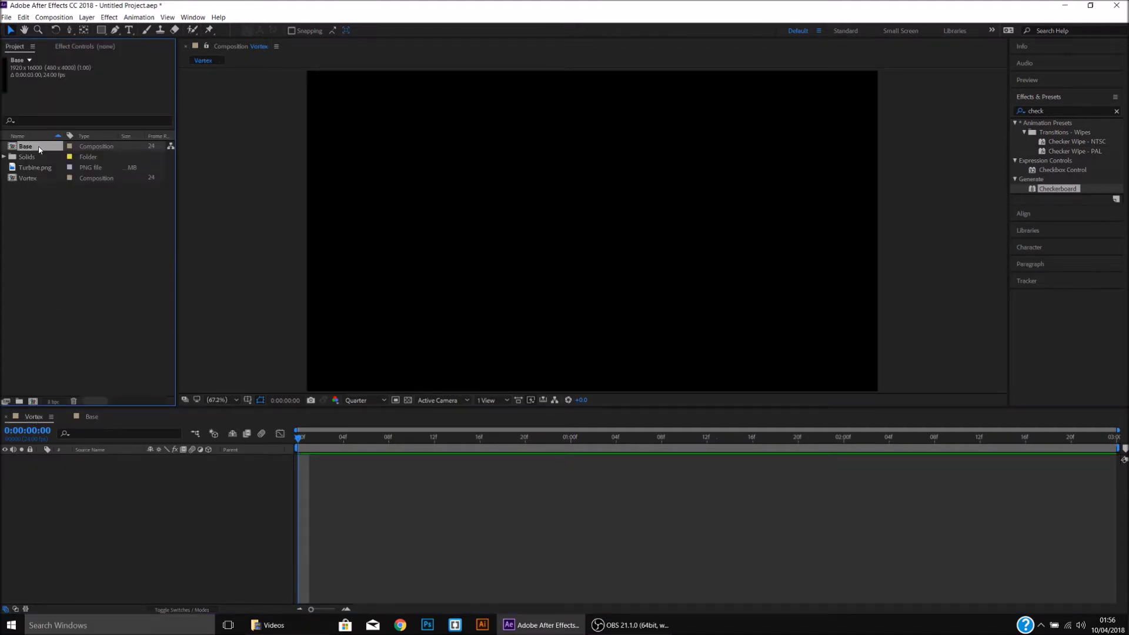
{"action": "left_click_drag", "start_coordinate": [37, 147], "coordinate": [61, 470]}
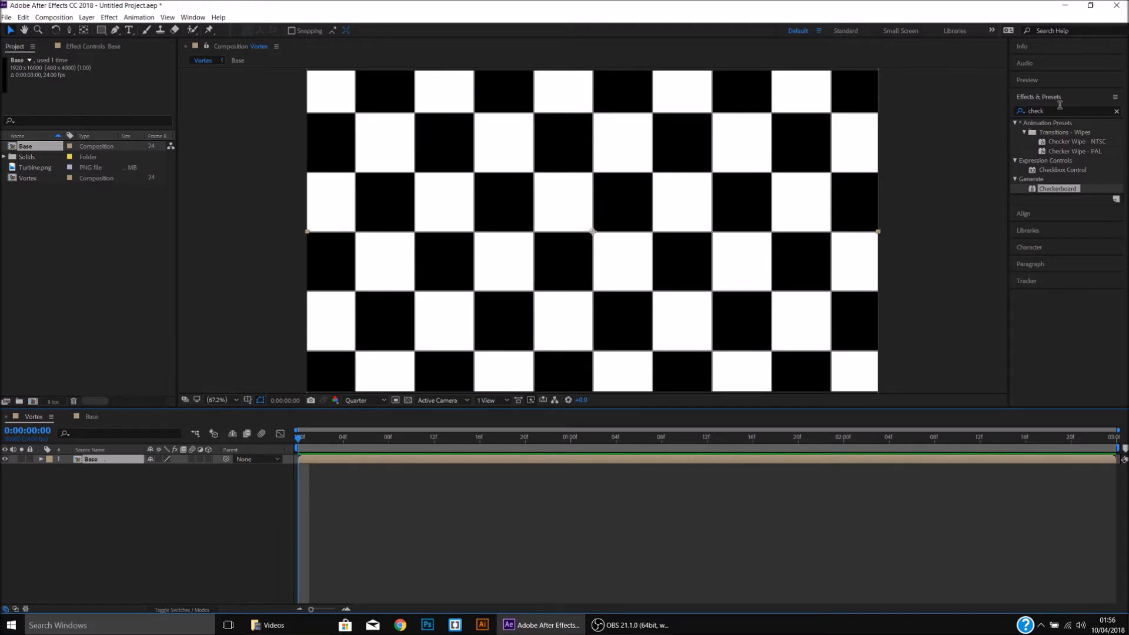
Apply CC Cylinder to the Base layer with Rotation X set to 90°.
{"action": "left_click", "coordinate": [1014, 112]}
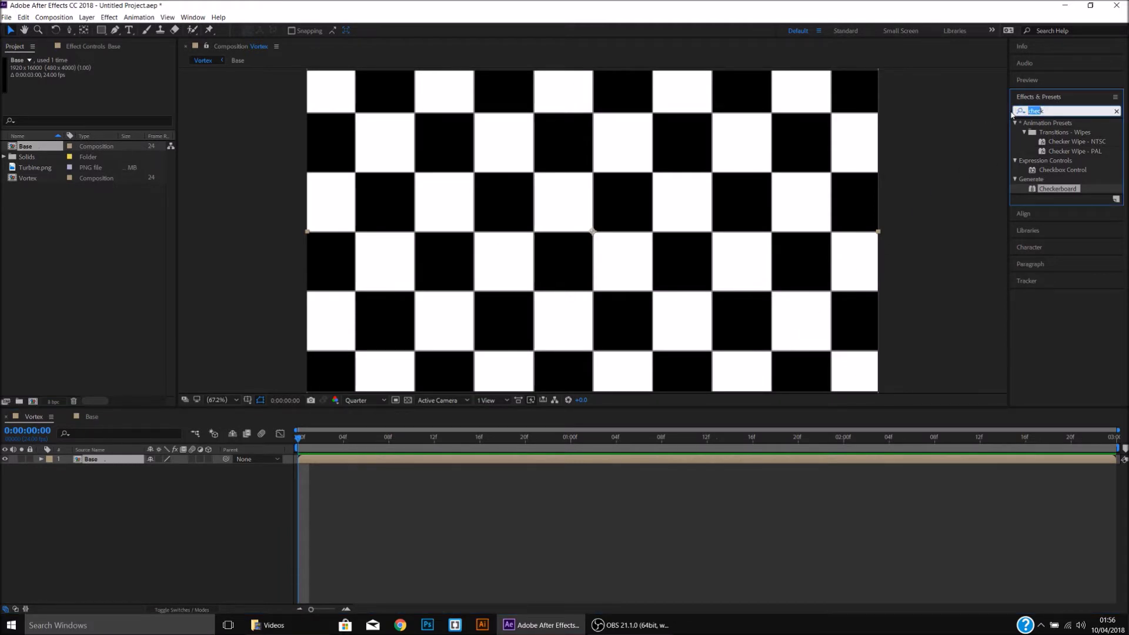
{"action": "type", "text": "k"}
{"action": "key", "text": "BackSpace"}
{"action": "type", "text": "cyl"}
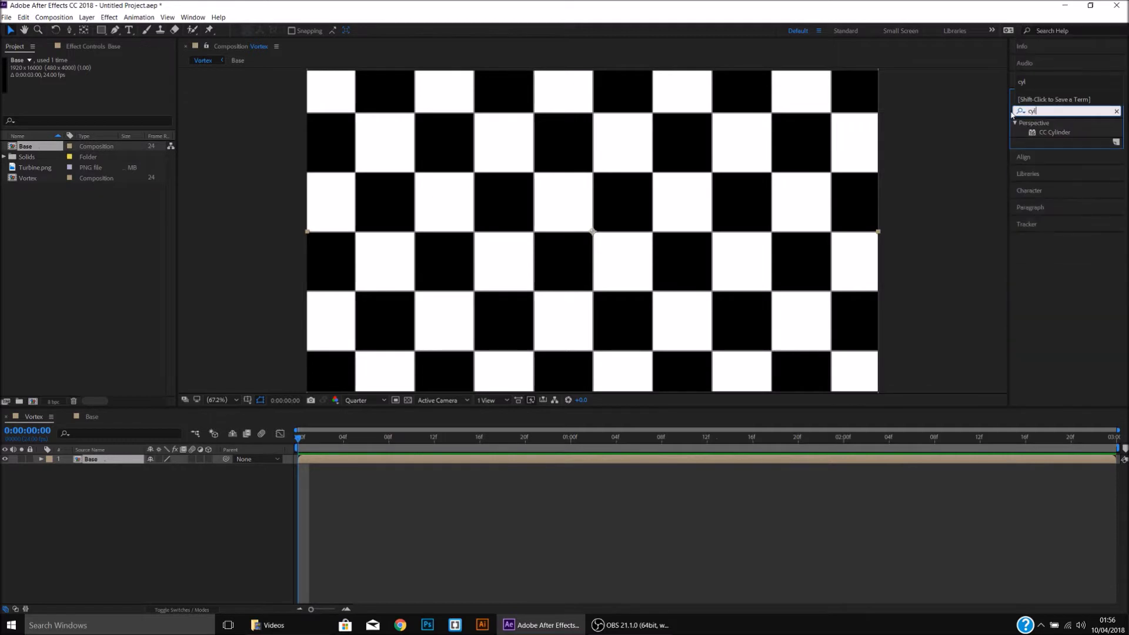
{"action": "double_click", "coordinate": [1054, 133]}
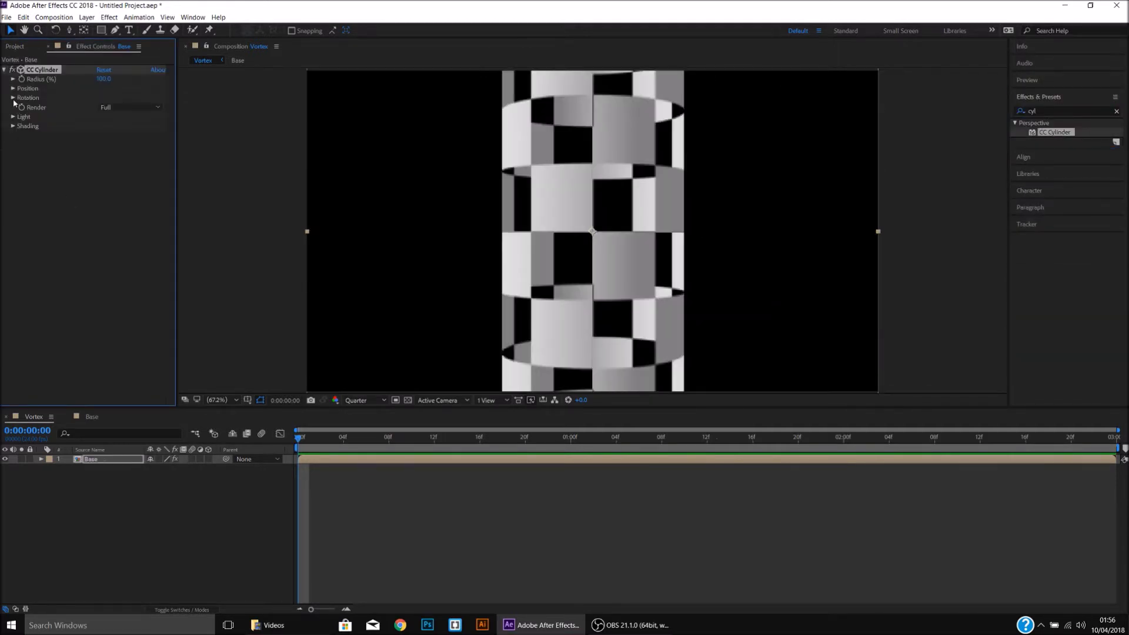
{"action": "left_click", "coordinate": [12, 98]}
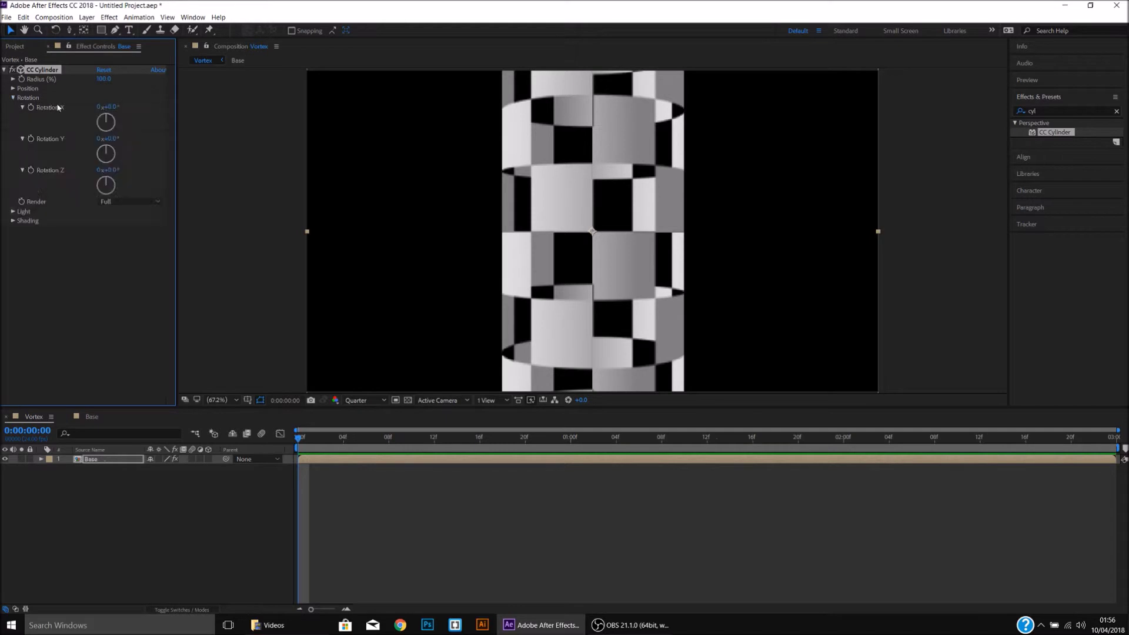
{"action": "left_click", "coordinate": [109, 107]}
{"action": "type", "text": "90"}
{"action": "key", "text": "Return"}
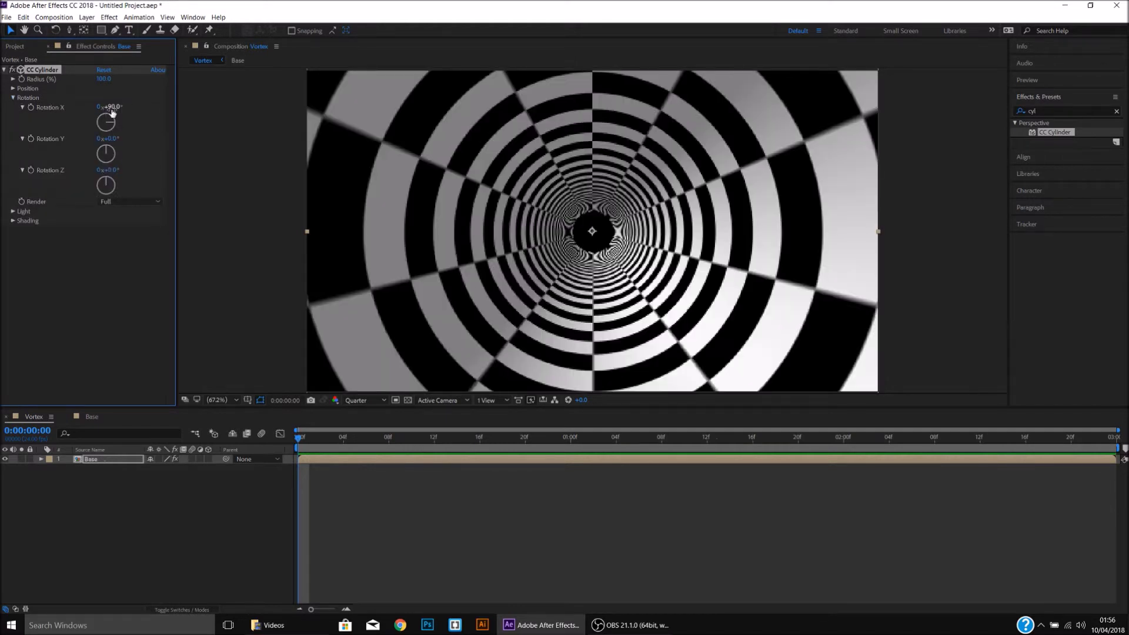
Add Turbine.png to the Base composition and duplicate it into four layers.
{"action": "left_click", "coordinate": [97, 417]}
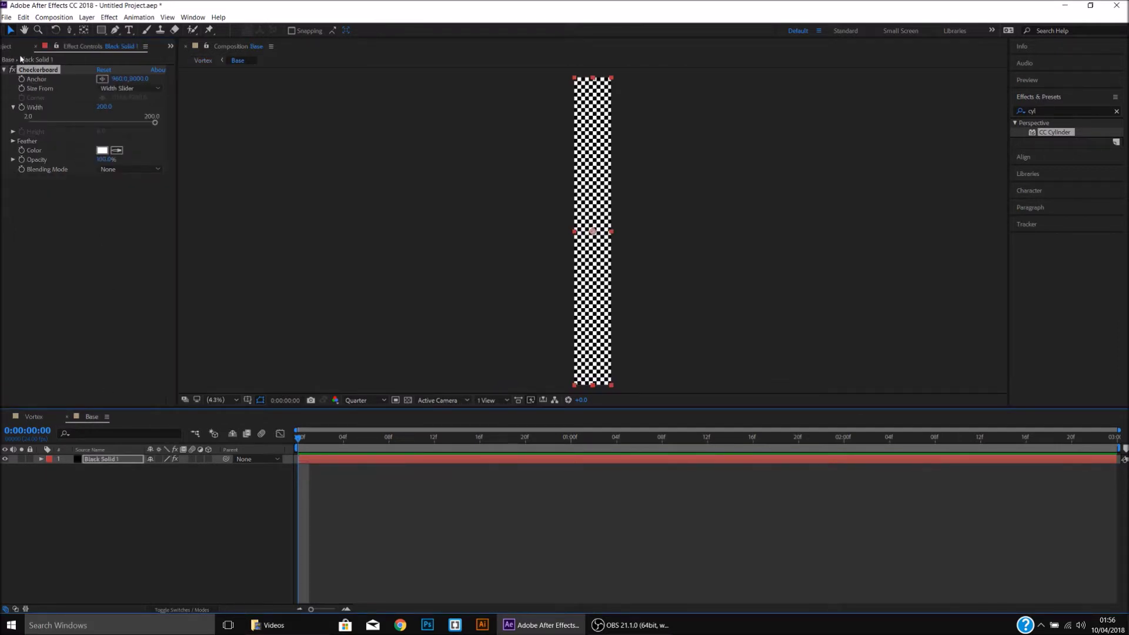
{"action": "left_click", "coordinate": [11, 47]}
{"action": "left_click_drag", "start_coordinate": [37, 171], "coordinate": [143, 459]}
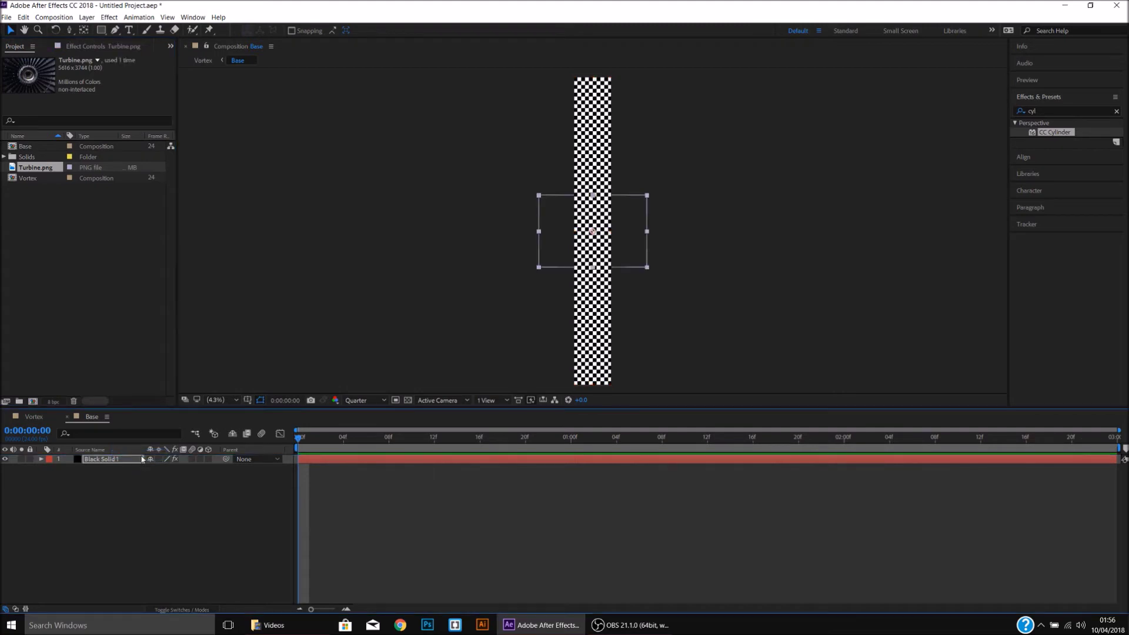
{"action": "key", "text": "ctrl+d"}
{"action": "key", "text": "ctrl+d"}
{"action": "key", "text": "ctrl+d"}
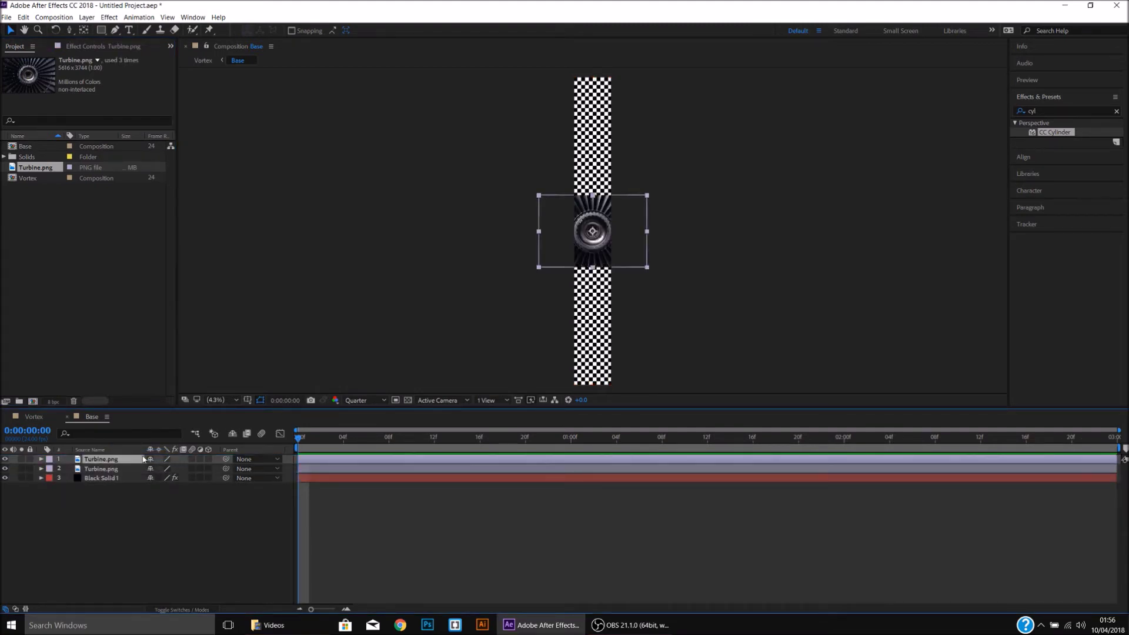
Arrange the four turbine images into a vertical column down the checker strip.
{"action": "left_click_drag", "start_coordinate": [577, 244], "coordinate": [588, 364]}
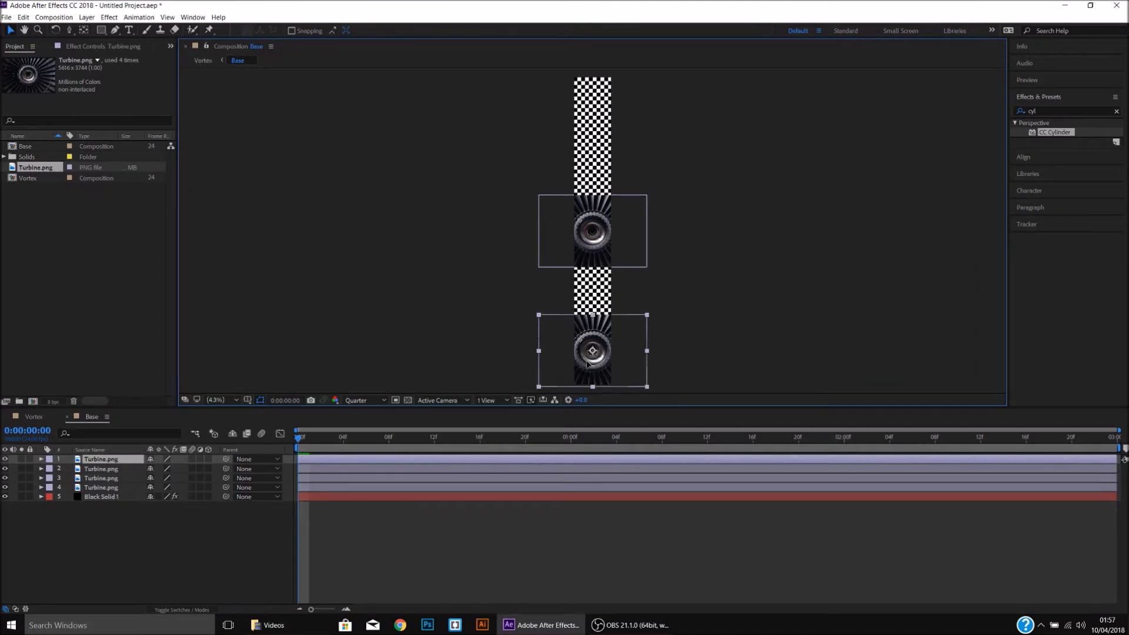
{"action": "left_click", "coordinate": [588, 259]}
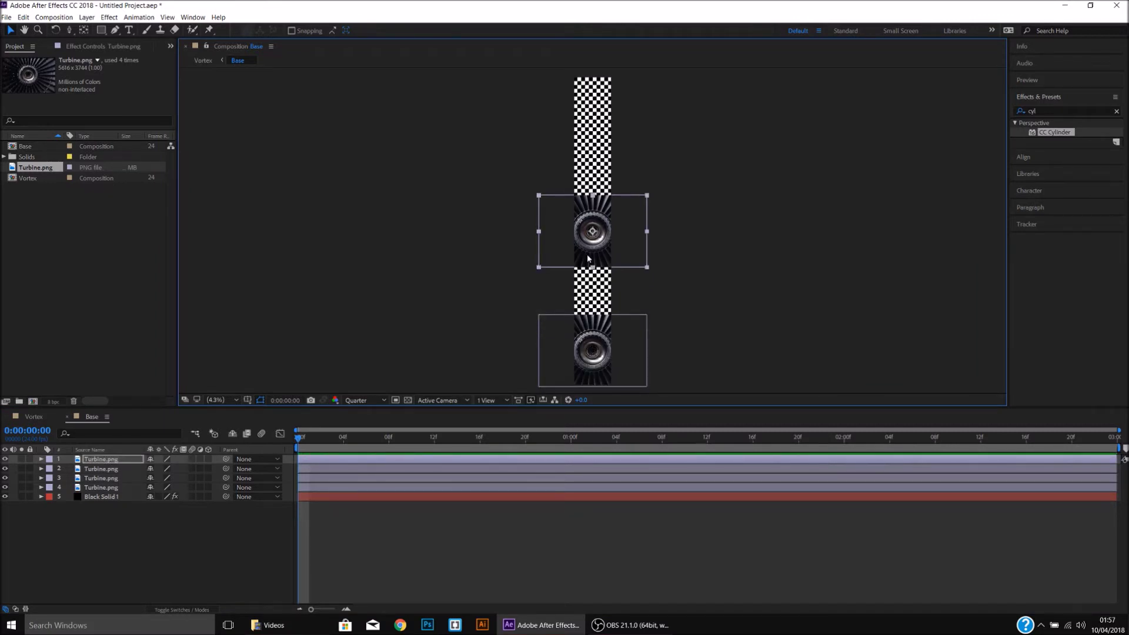
{"action": "left_click_drag", "start_coordinate": [589, 259], "coordinate": [603, 139]}
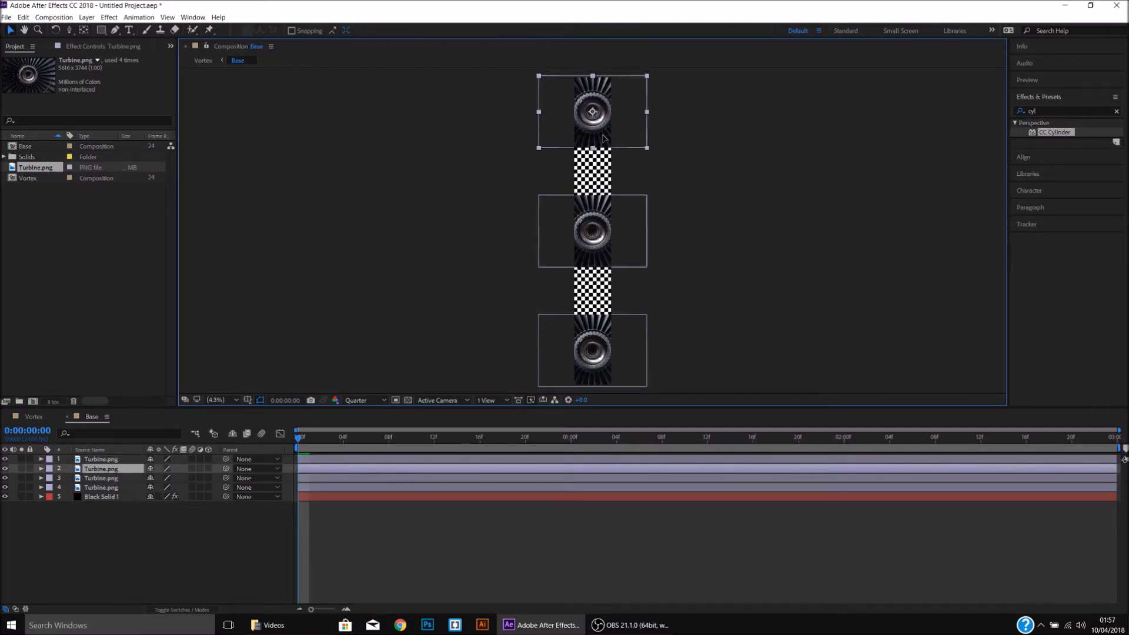
{"action": "left_click_drag", "start_coordinate": [593, 233], "coordinate": [593, 180]}
{"action": "left_click", "coordinate": [594, 246]}
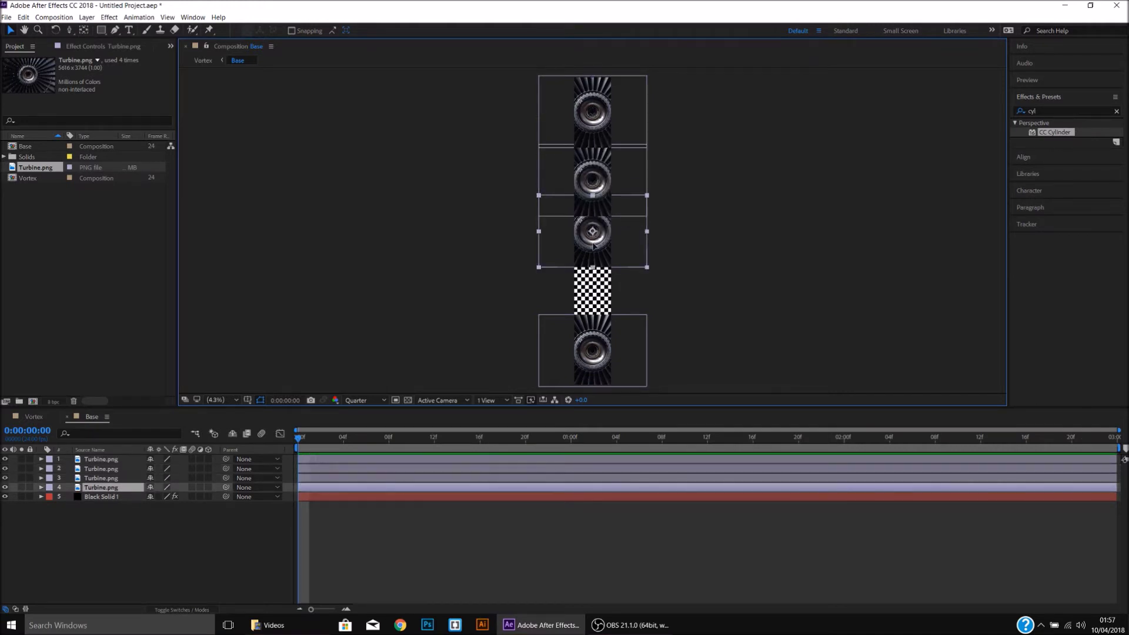
{"action": "left_click_drag", "start_coordinate": [594, 245], "coordinate": [592, 280]}
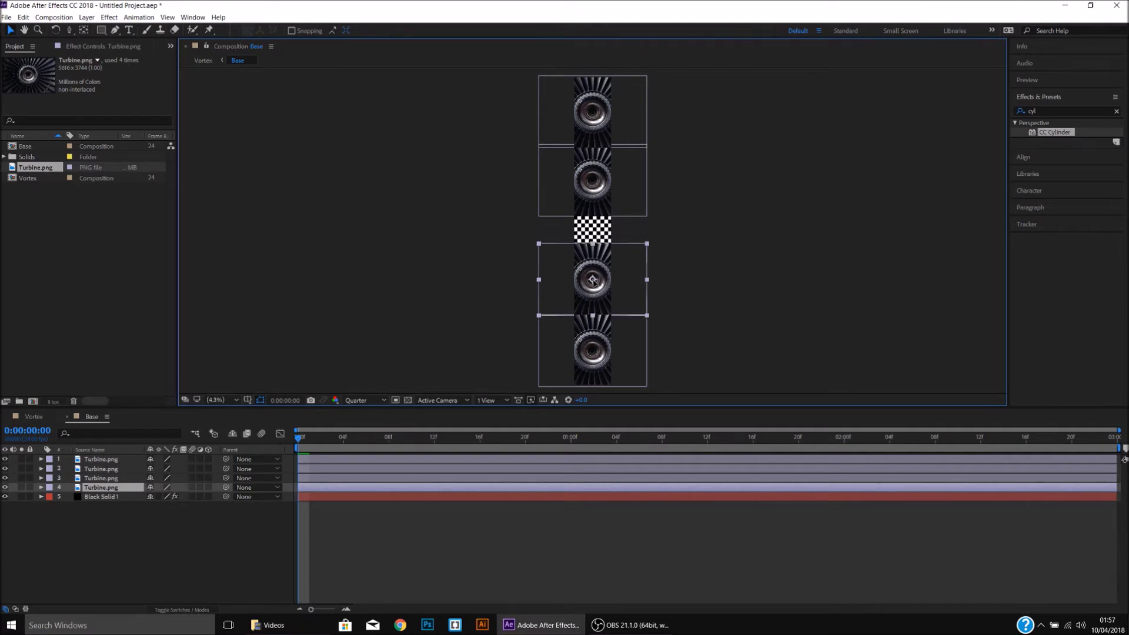
Stretch and nudge turbine layers 3 and 4 to close the gaps.
{"action": "left_click_drag", "start_coordinate": [595, 247], "coordinate": [594, 239]}
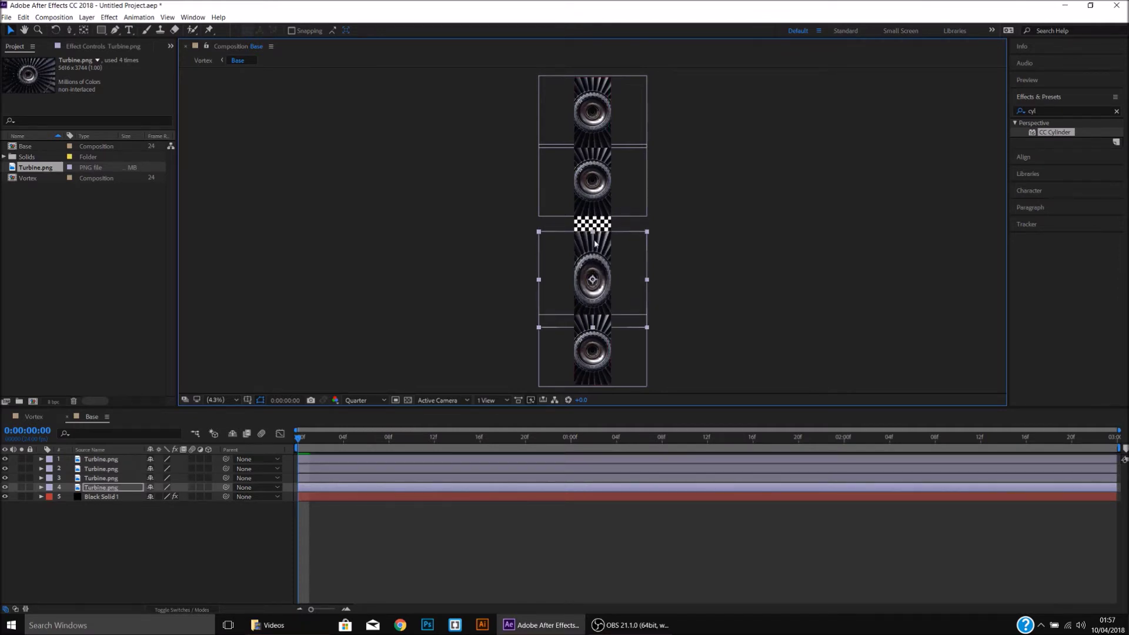
{"action": "key", "text": "shift+Up"}
{"action": "key", "text": "shift+Up"}
{"action": "key", "text": "shift+Up"}
{"action": "key", "text": "shift+Up"}
{"action": "key", "text": "shift+Up"}
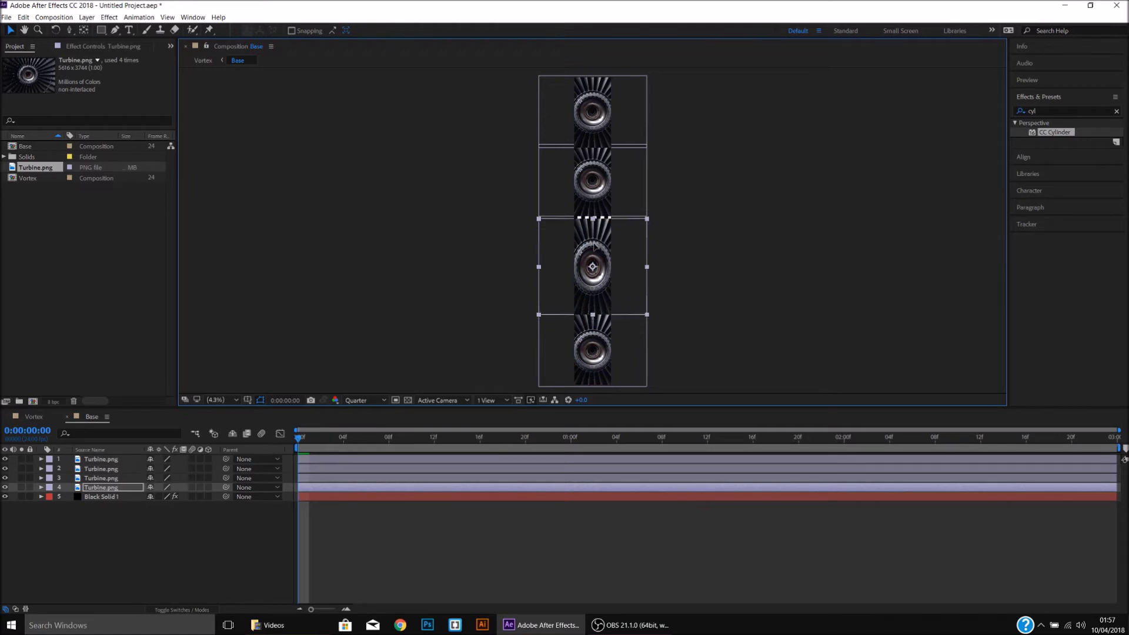
{"action": "left_click", "coordinate": [595, 218]}
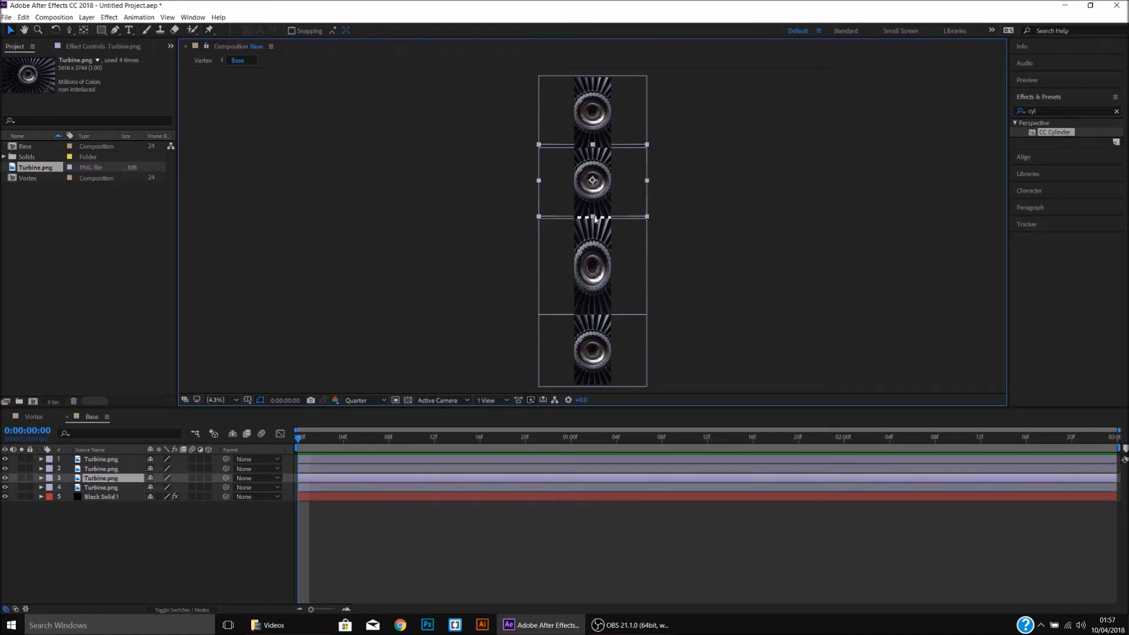
{"action": "left_click_drag", "start_coordinate": [595, 219], "coordinate": [595, 226]}
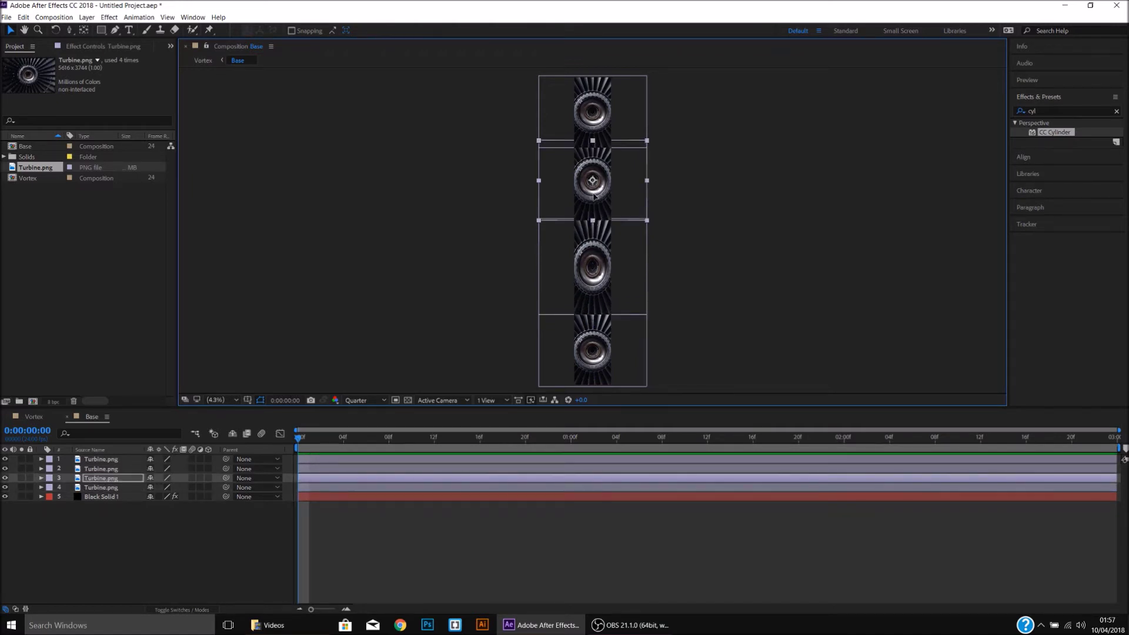
{"action": "left_click", "coordinate": [660, 222]}
Add a new Camera 1 layer with default settings to Vortex.
{"action": "left_click", "coordinate": [30, 417]}
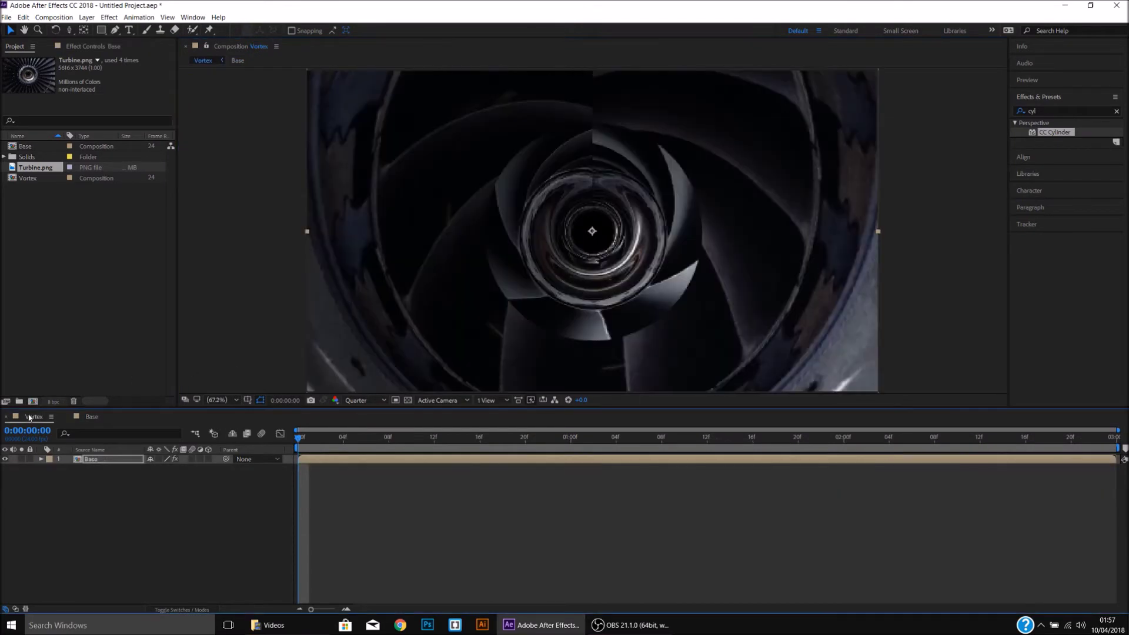
{"action": "left_click", "coordinate": [47, 16]}
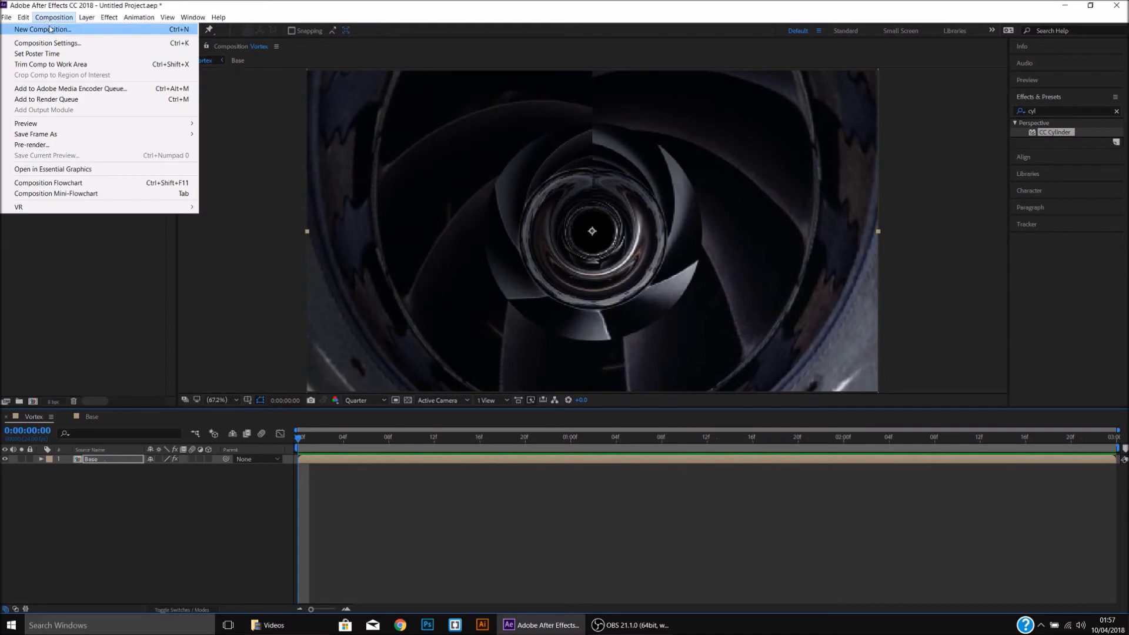
{"action": "mouse_move", "coordinate": [86, 17]}
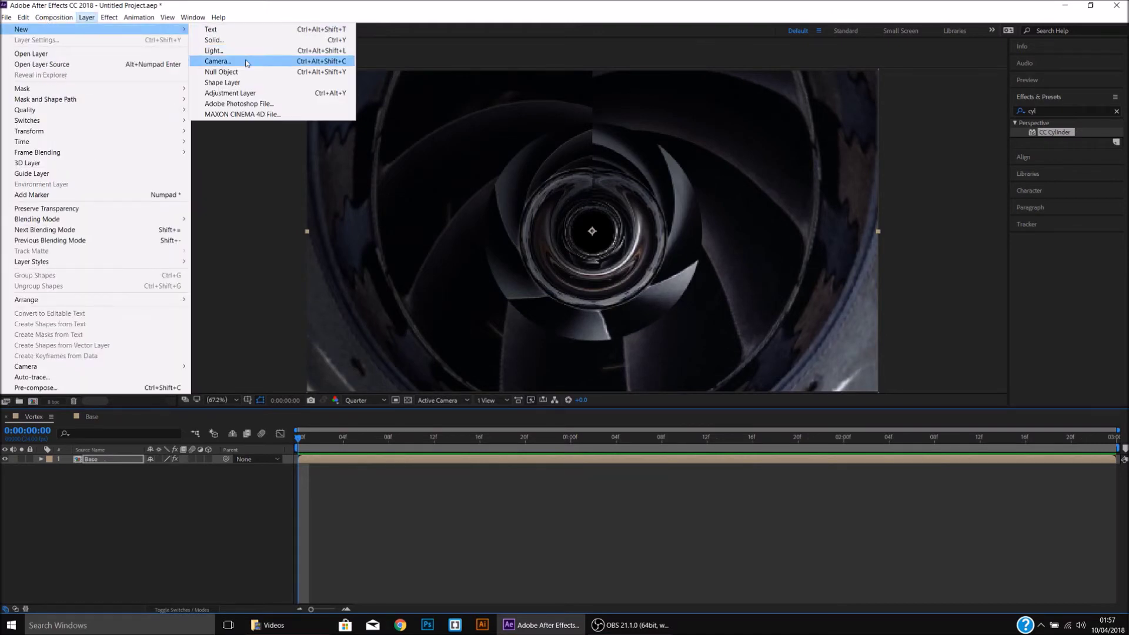
{"action": "left_click", "coordinate": [241, 65]}
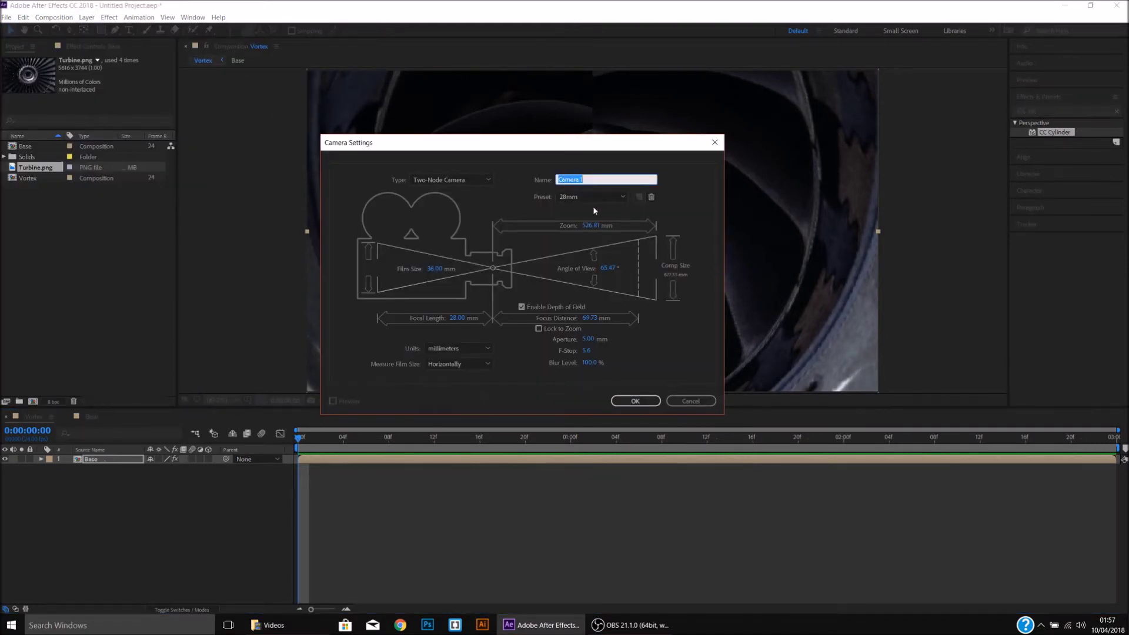
{"action": "left_click", "coordinate": [633, 400]}
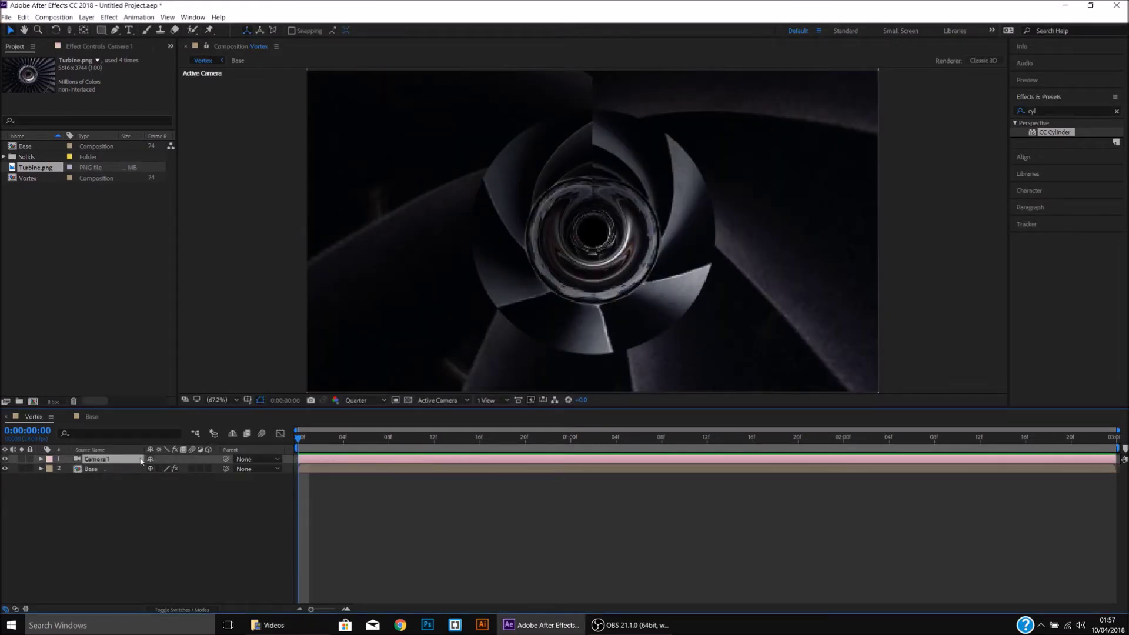
Keyframe Camera 1's Position from far back at the start to deep inside at 0:00:02:23.
{"action": "key", "text": "p"}
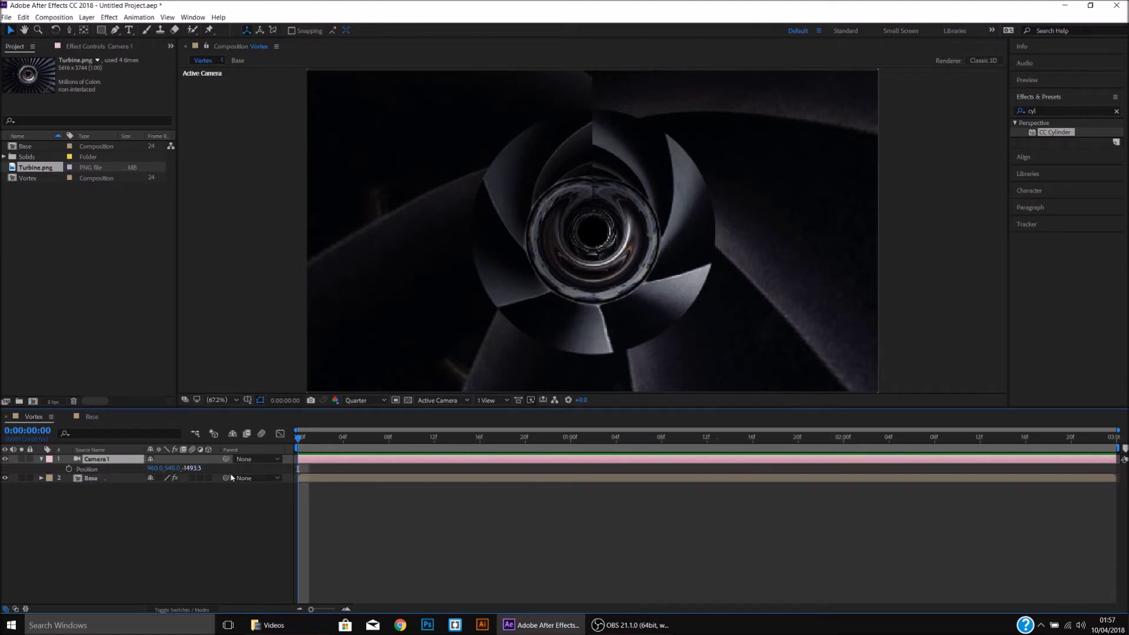
{"action": "key", "text": "c"}
{"action": "left_click_drag", "start_coordinate": [590, 225], "coordinate": [594, 323]}
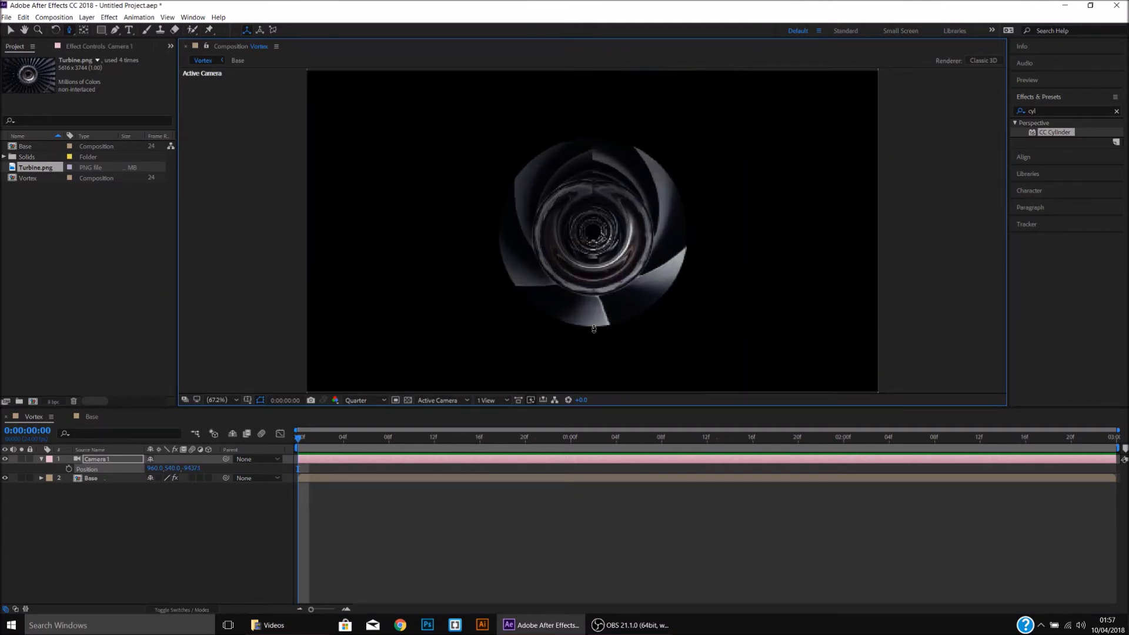
{"action": "left_click", "coordinate": [69, 468]}
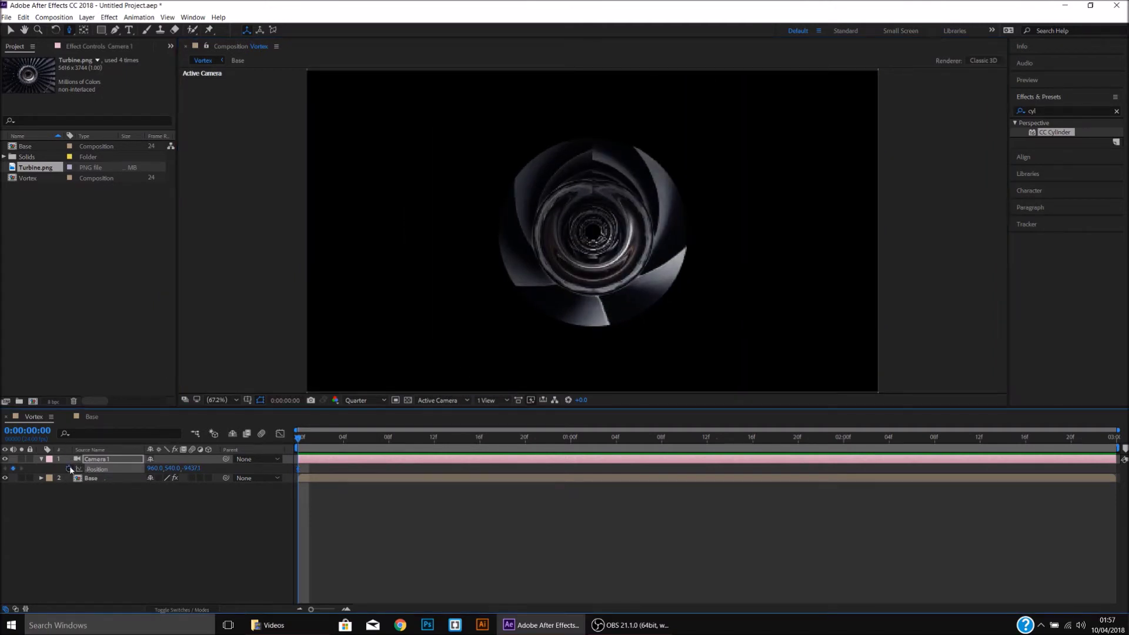
{"action": "left_click_drag", "start_coordinate": [313, 441], "coordinate": [1123, 447]}
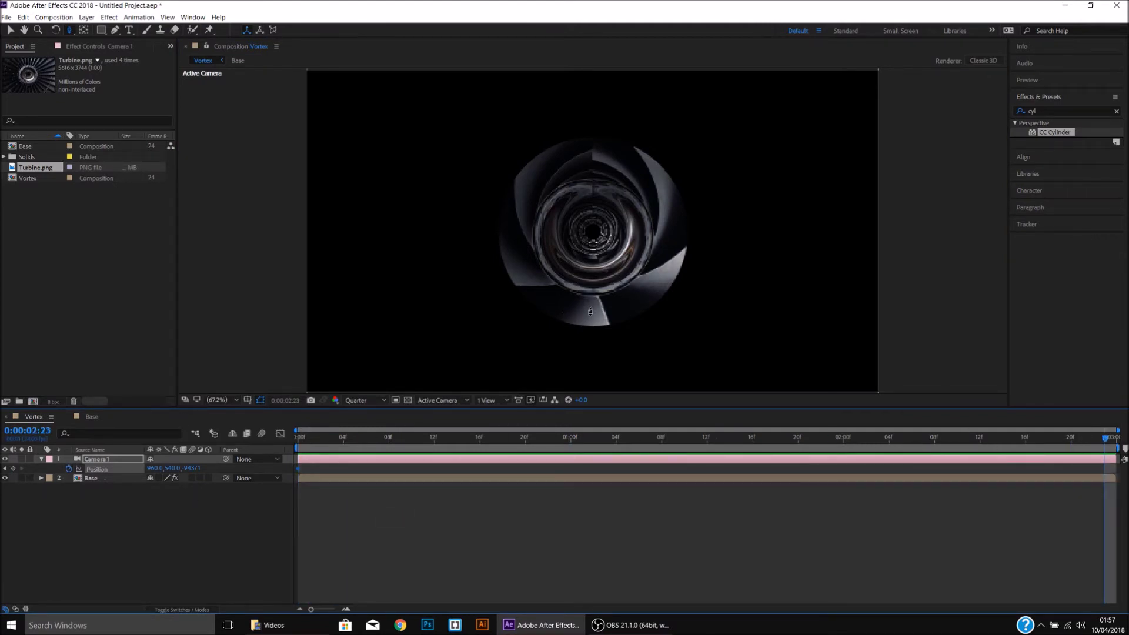
{"action": "left_click_drag", "start_coordinate": [591, 311], "coordinate": [595, 270]}
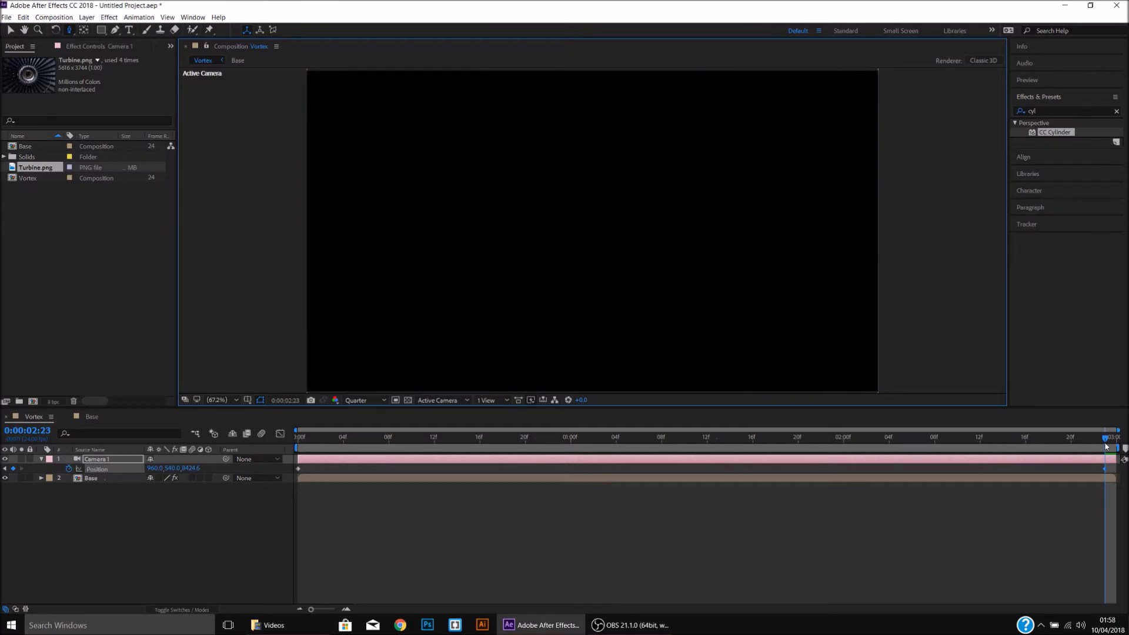
{"action": "left_click", "coordinate": [946, 439]}
{"action": "left_click_drag", "start_coordinate": [890, 455], "coordinate": [153, 464]}
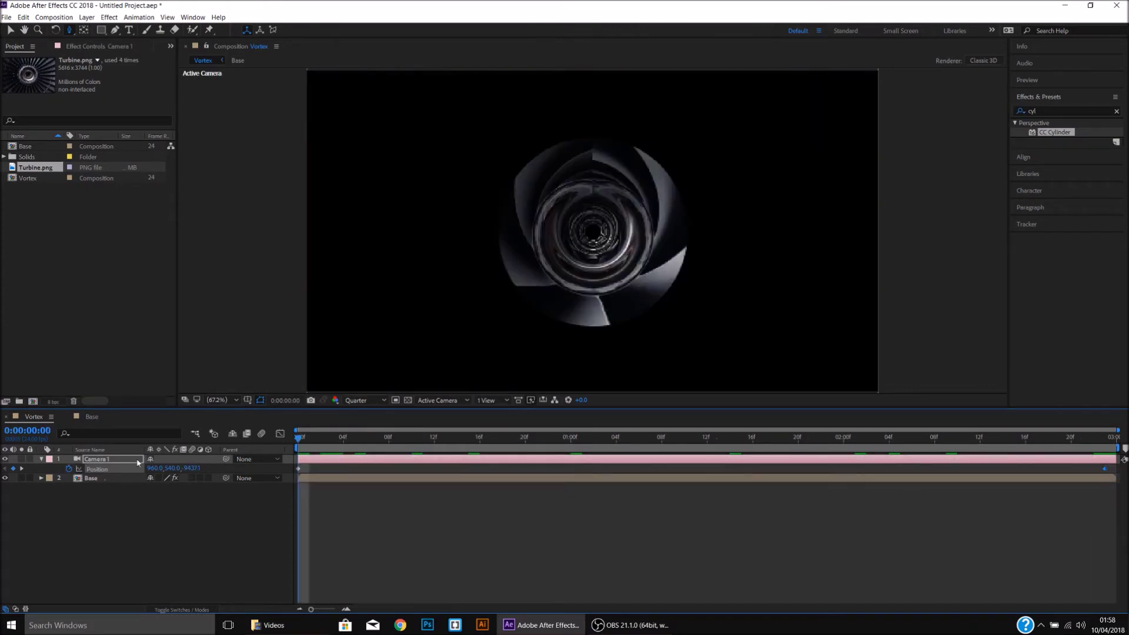
Give Camera 1's Z Rotation the expression time*80 and preview the spinning flight.
{"action": "key", "text": "r"}
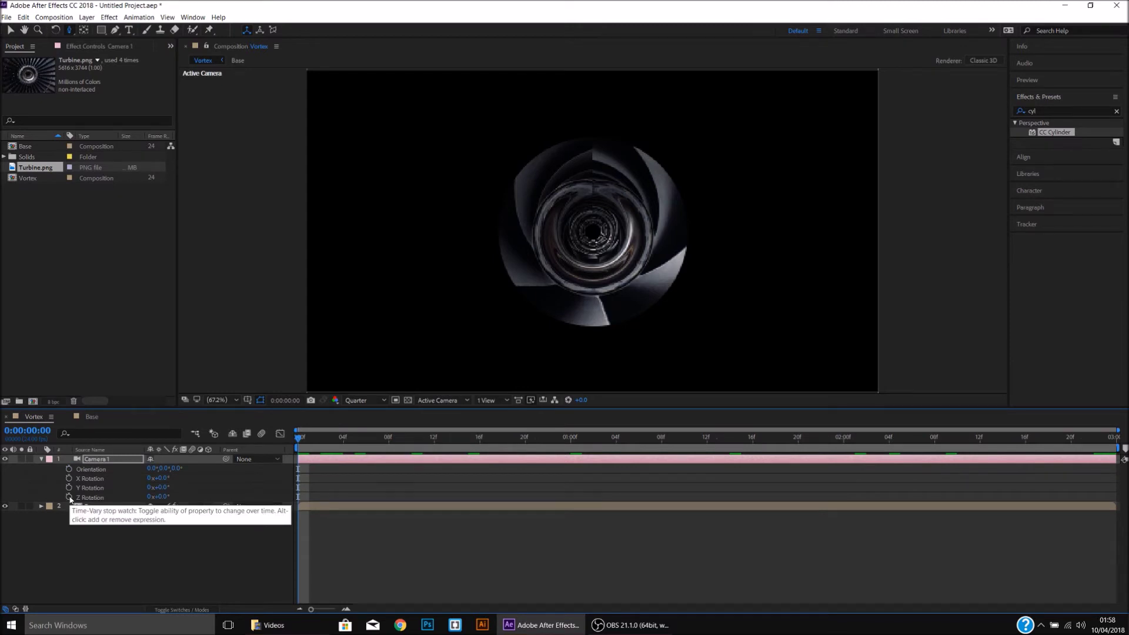
{"action": "left_click", "coordinate": [70, 498], "text": "alt"}
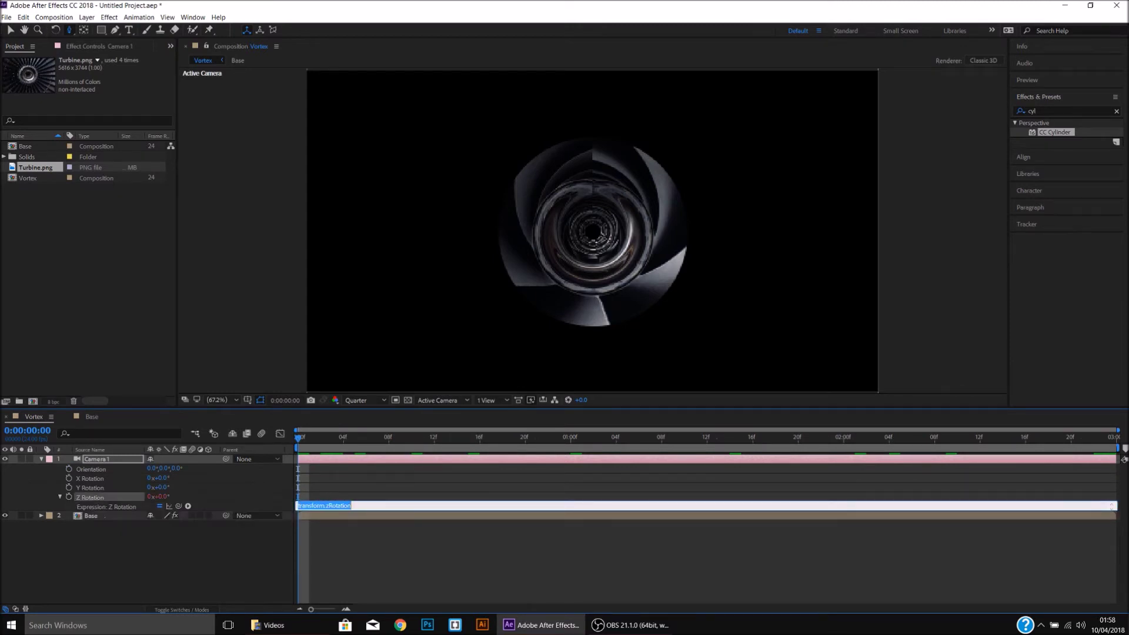
{"action": "type", "text": "time*80"}
{"action": "left_click", "coordinate": [227, 544]}
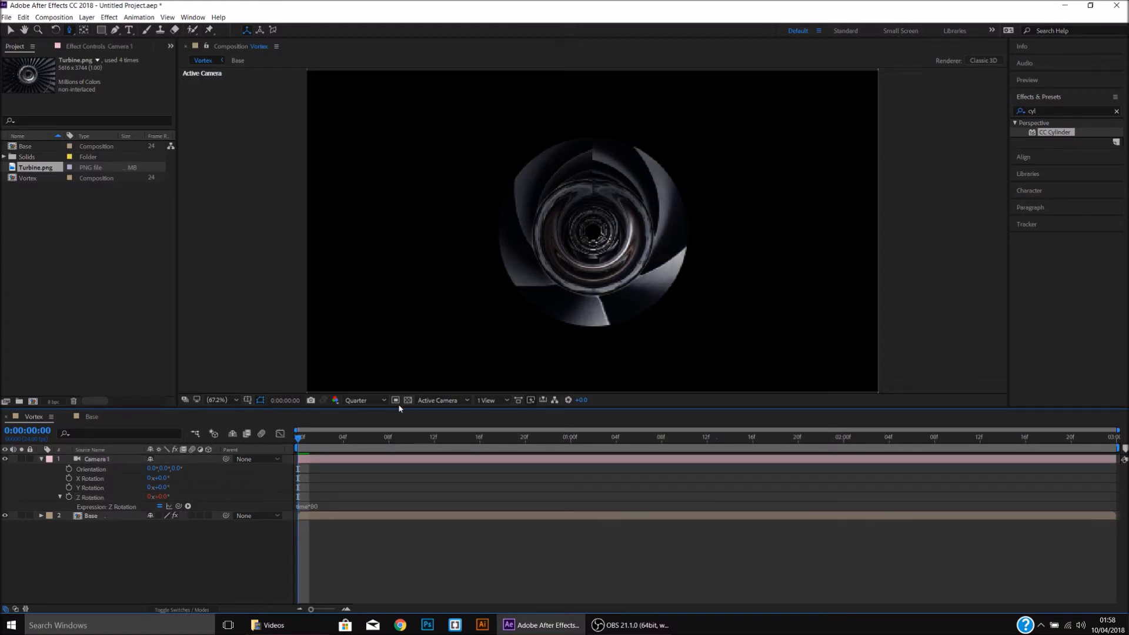
{"action": "key", "text": "space"}
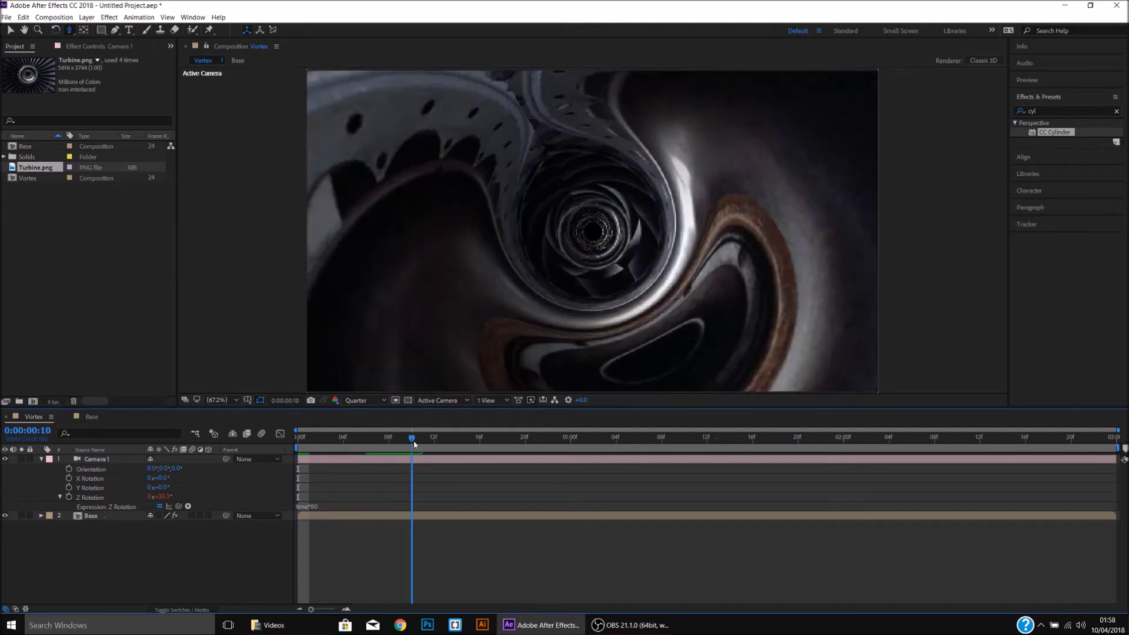
{"action": "left_click_drag", "start_coordinate": [381, 442], "coordinate": [291, 435]}
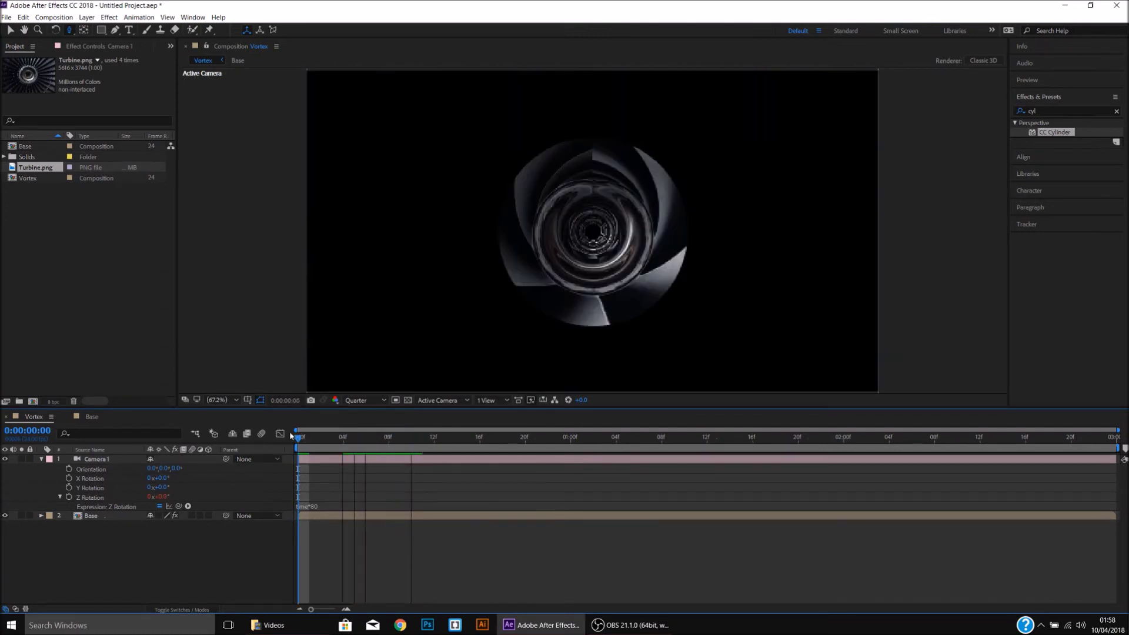
{"action": "key", "text": "u"}
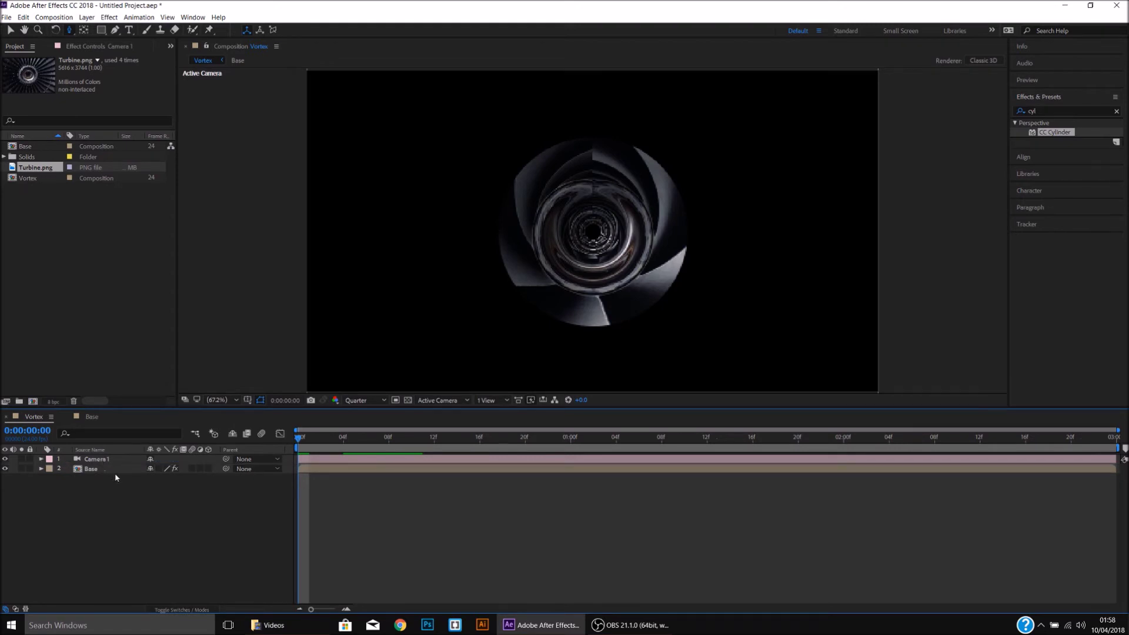
Apply Glow to Base with Threshold lowered, Radius 44 and Intensity 1.5.
{"action": "left_click", "coordinate": [119, 470]}
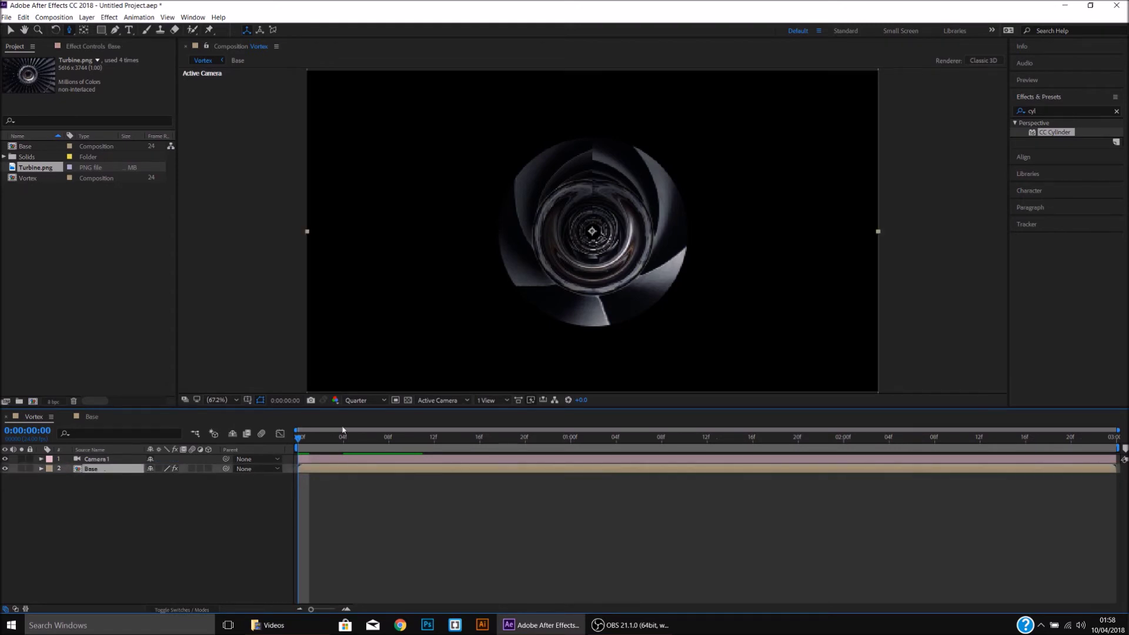
{"action": "left_click", "coordinate": [1049, 112]}
{"action": "type", "text": "glow"}
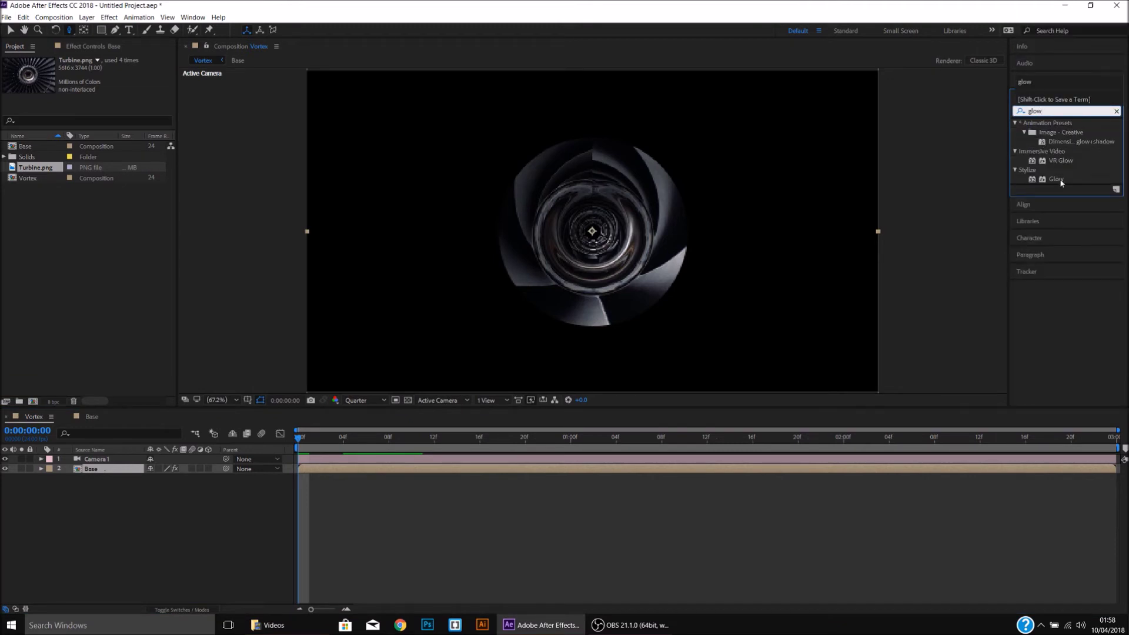
{"action": "double_click", "coordinate": [1057, 179]}
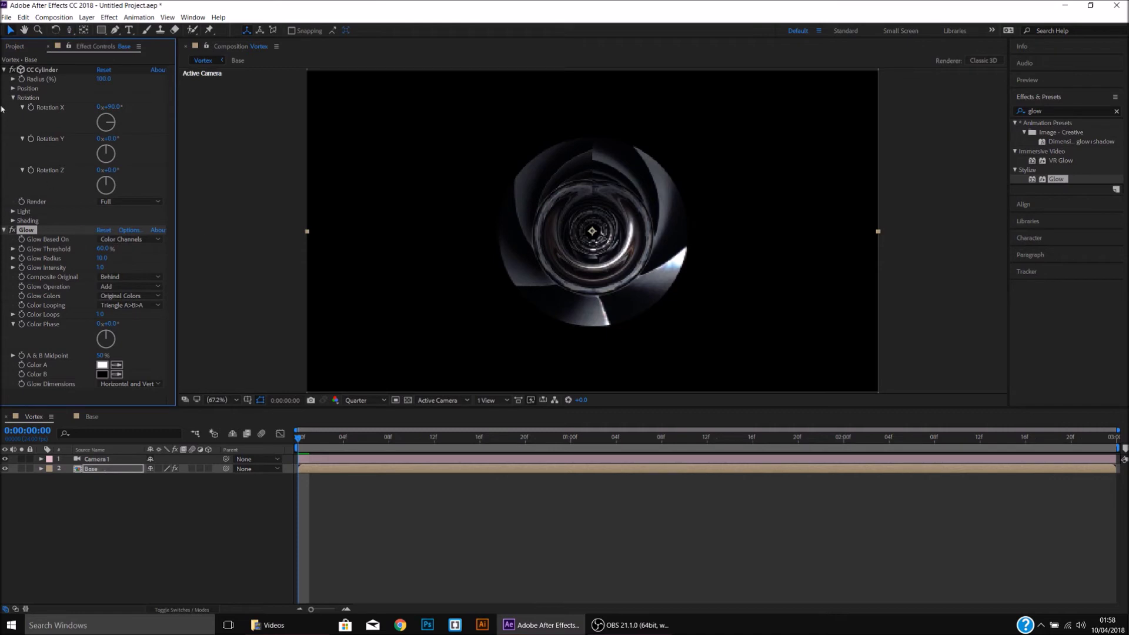
{"action": "left_click", "coordinate": [4, 69]}
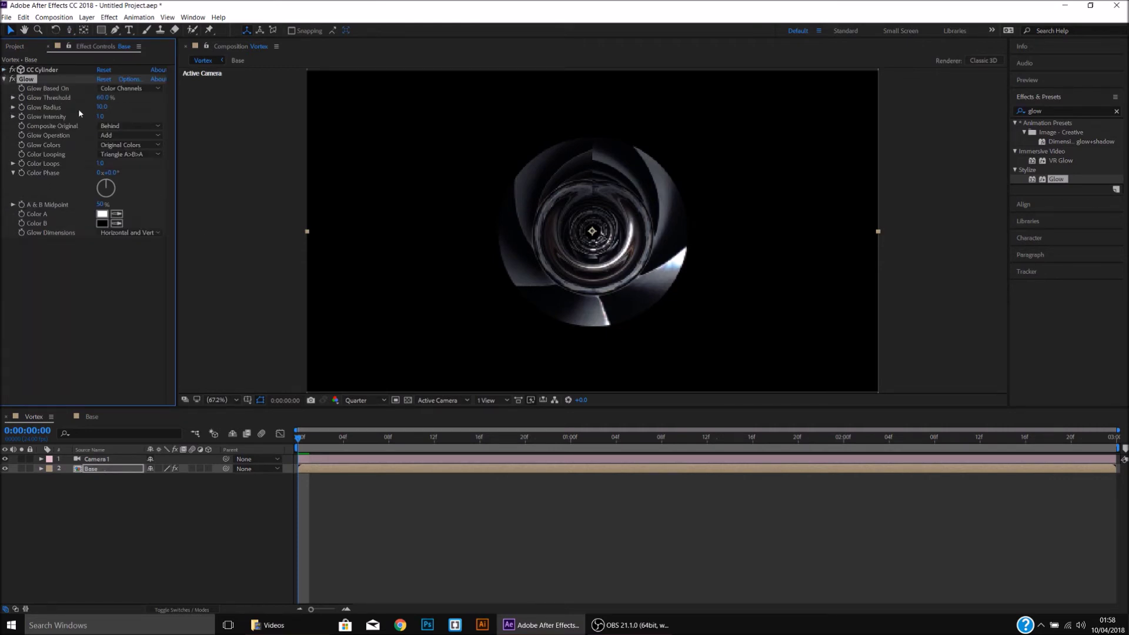
{"action": "left_click_drag", "start_coordinate": [101, 100], "coordinate": [120, 107]}
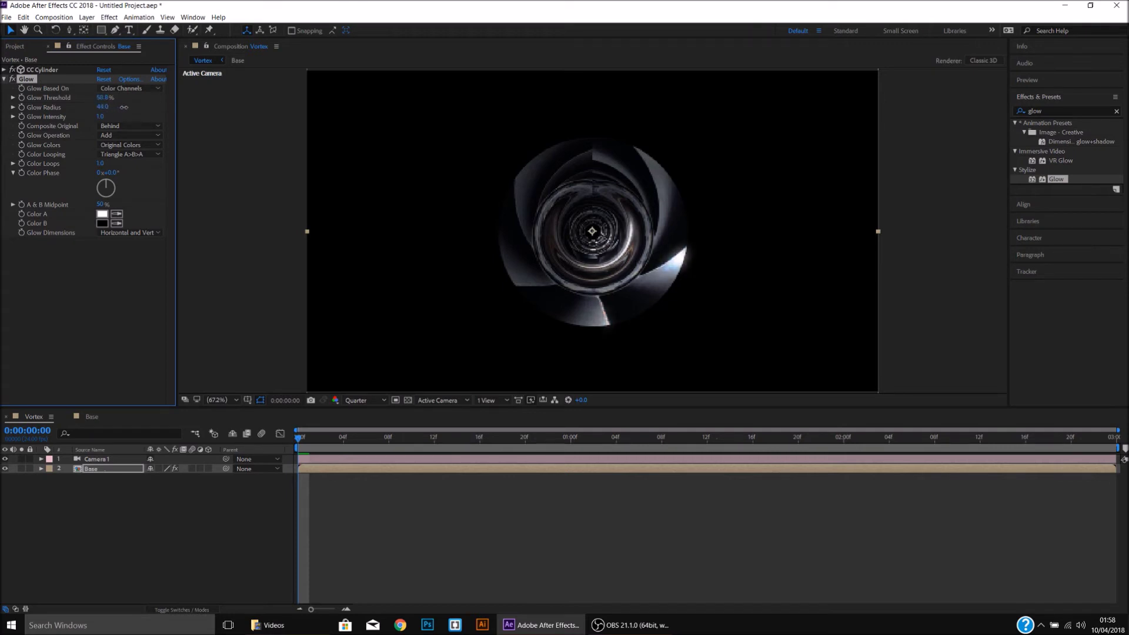
{"action": "left_click_drag", "start_coordinate": [100, 117], "coordinate": [126, 116]}
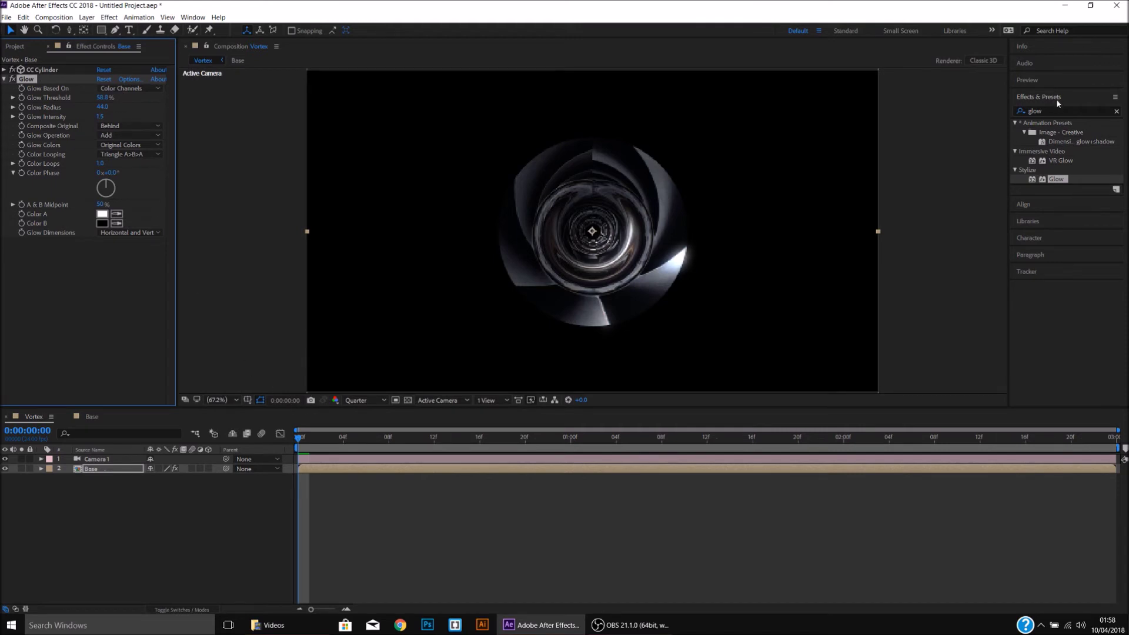
Apply CC Light Burst 2.5 to Base and raise its Ray Length to 58.
{"action": "left_click_drag", "start_coordinate": [1061, 110], "coordinate": [1011, 111]}
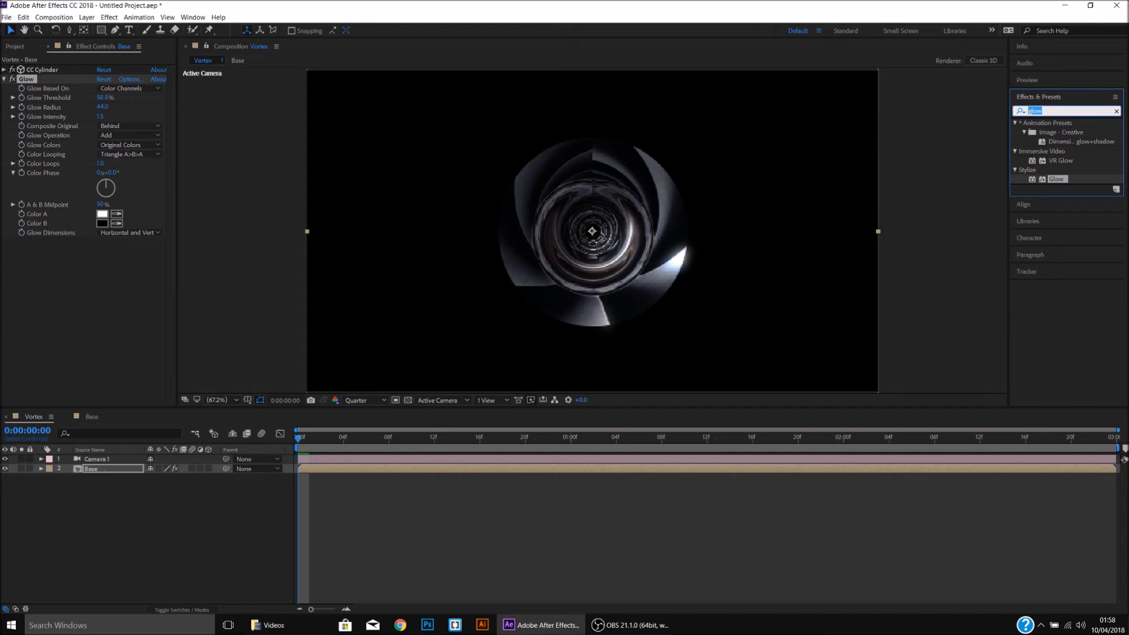
{"action": "type", "text": "light b"}
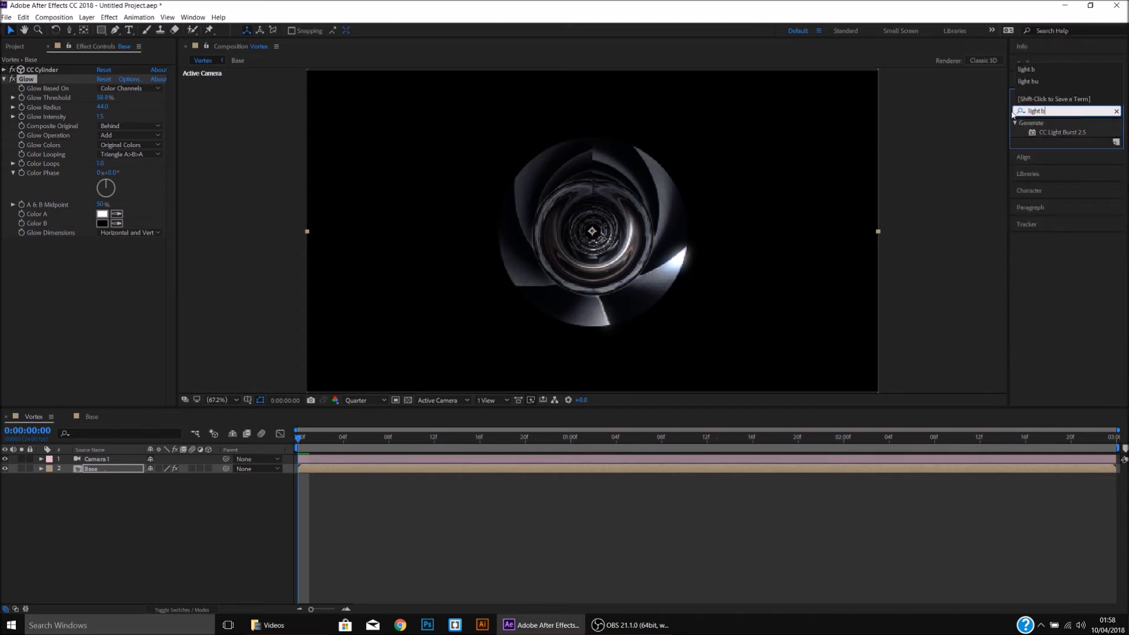
{"action": "double_click", "coordinate": [1079, 132]}
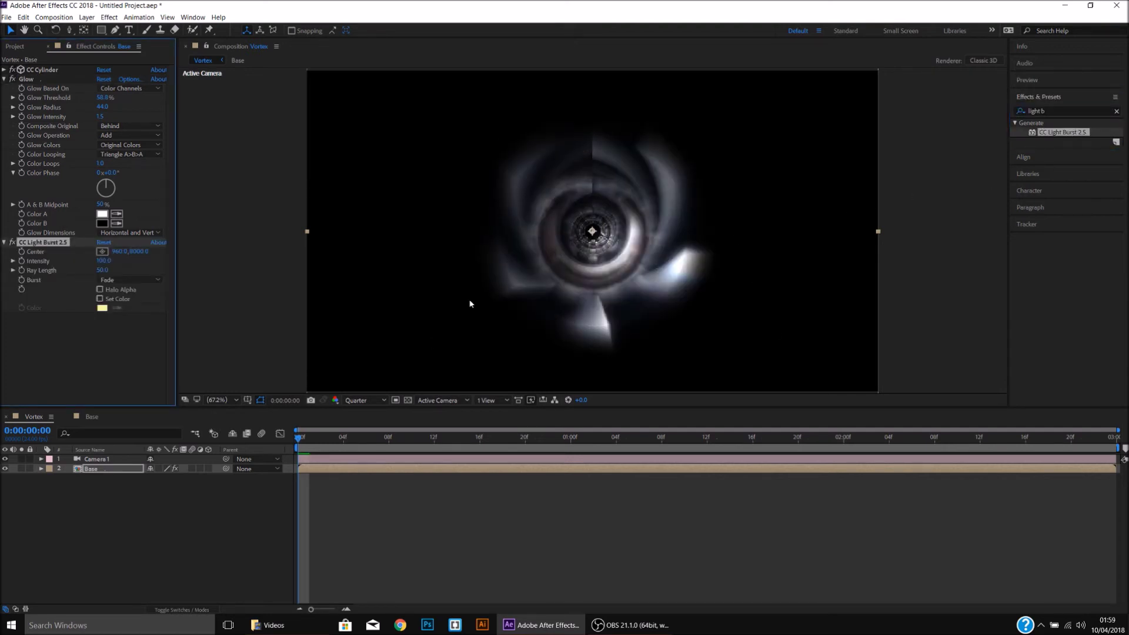
{"action": "left_click", "coordinate": [6, 80]}
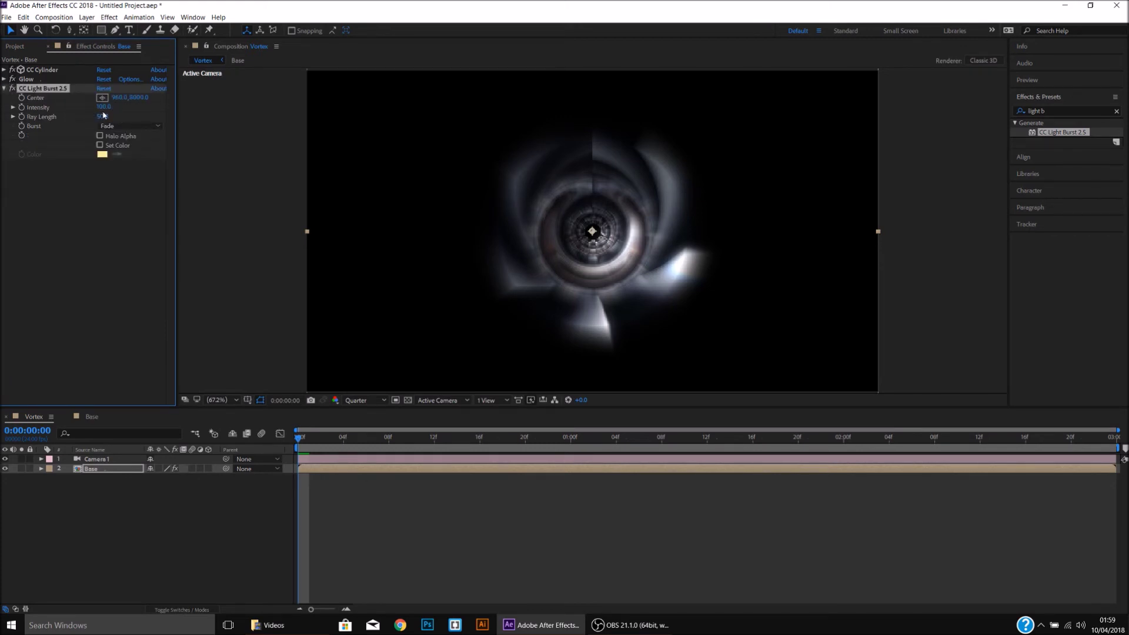
{"action": "mouse_move", "coordinate": [103, 107]}
{"action": "left_mouse_down"}
{"action": "mouse_move", "coordinate": [113, 107]}
{"action": "mouse_move", "coordinate": [101, 116]}
{"action": "left_mouse_up"}
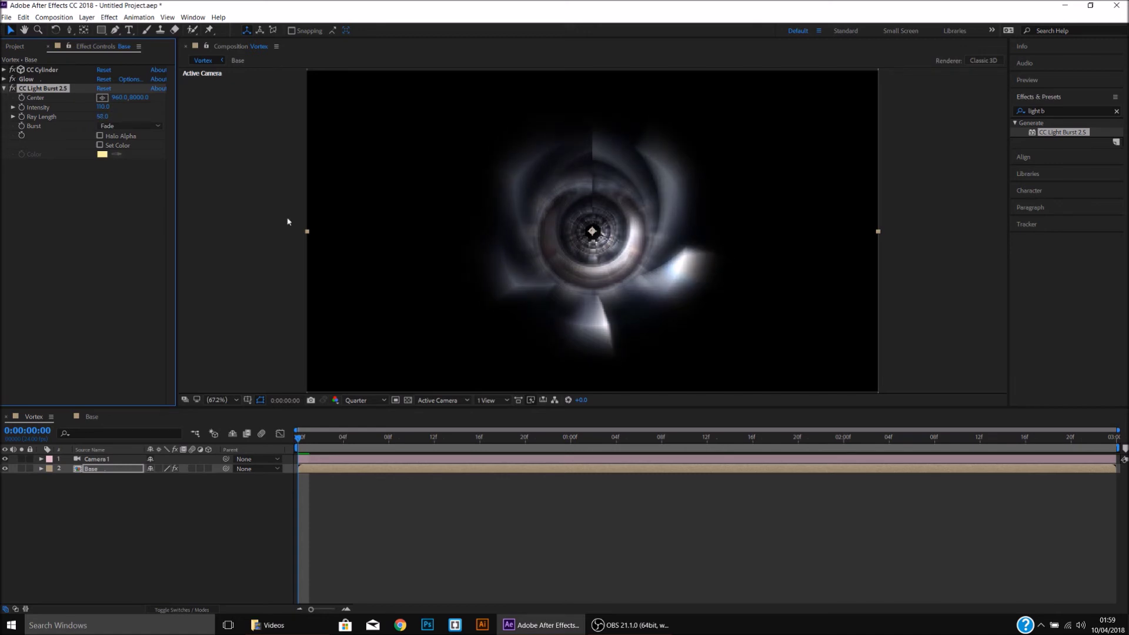
{"action": "left_click_drag", "start_coordinate": [1052, 111], "coordinate": [1013, 111]}
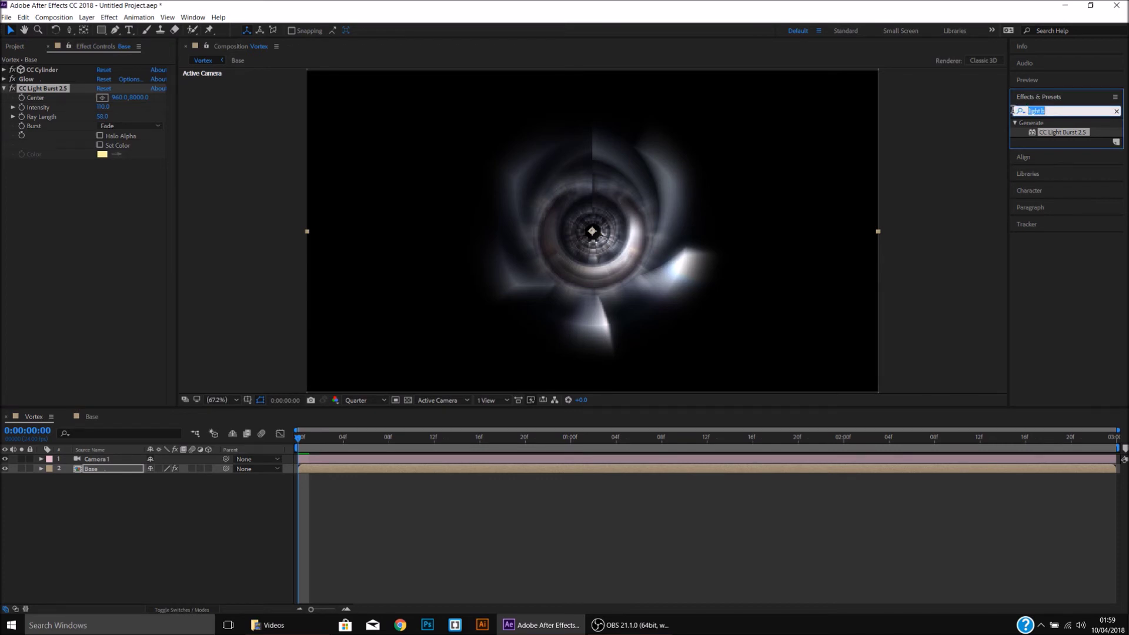
Apply Optics Compensation to Base with Reverse Lens Distortion on and Field Of View about 124.
{"action": "type", "text": "optic"}
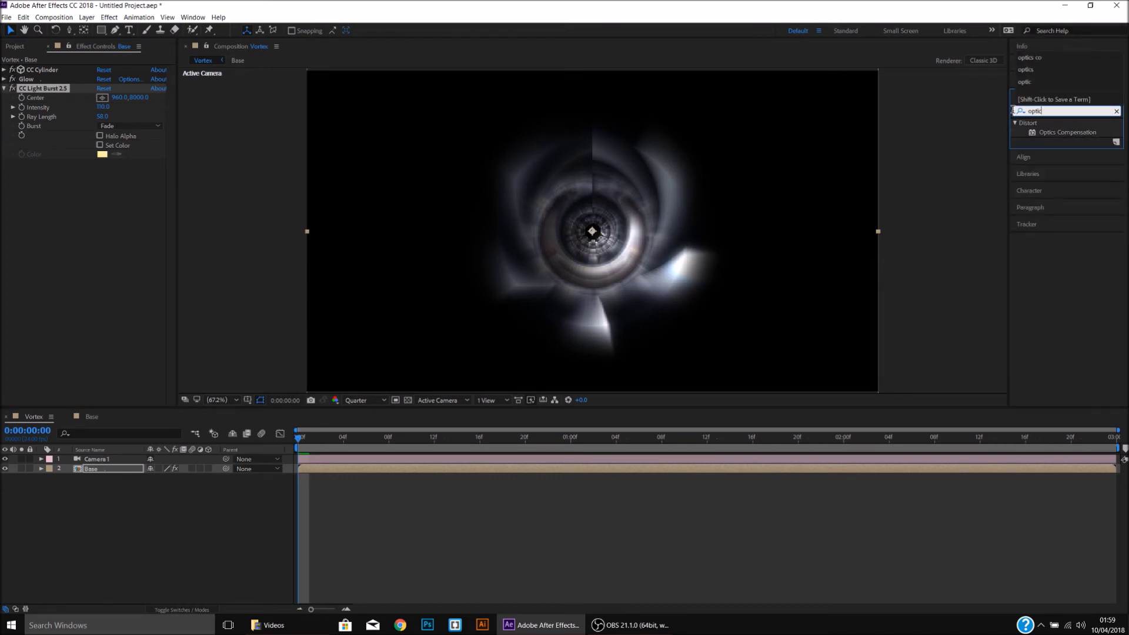
{"action": "left_click", "coordinate": [1080, 133]}
{"action": "double_click", "coordinate": [1080, 133]}
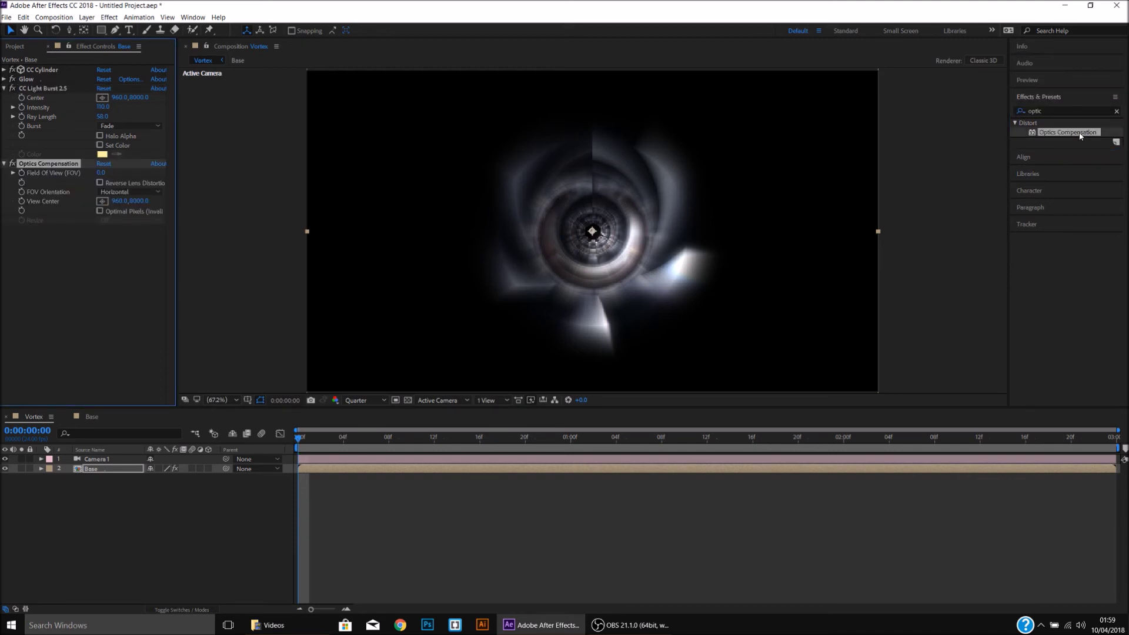
{"action": "left_click", "coordinate": [4, 88]}
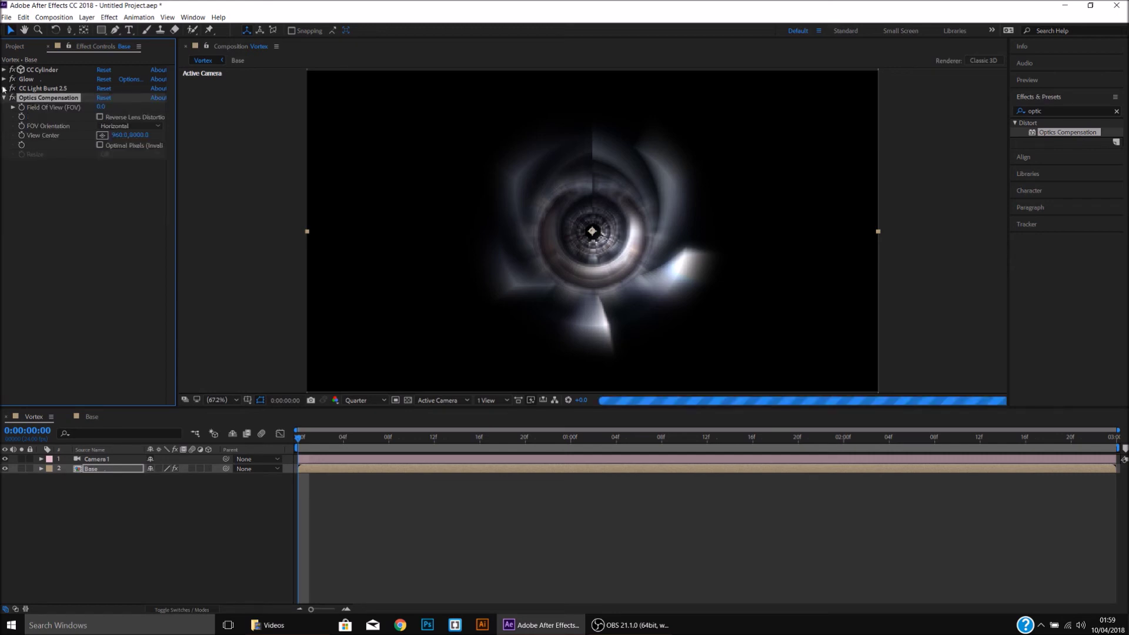
{"action": "left_click", "coordinate": [100, 117]}
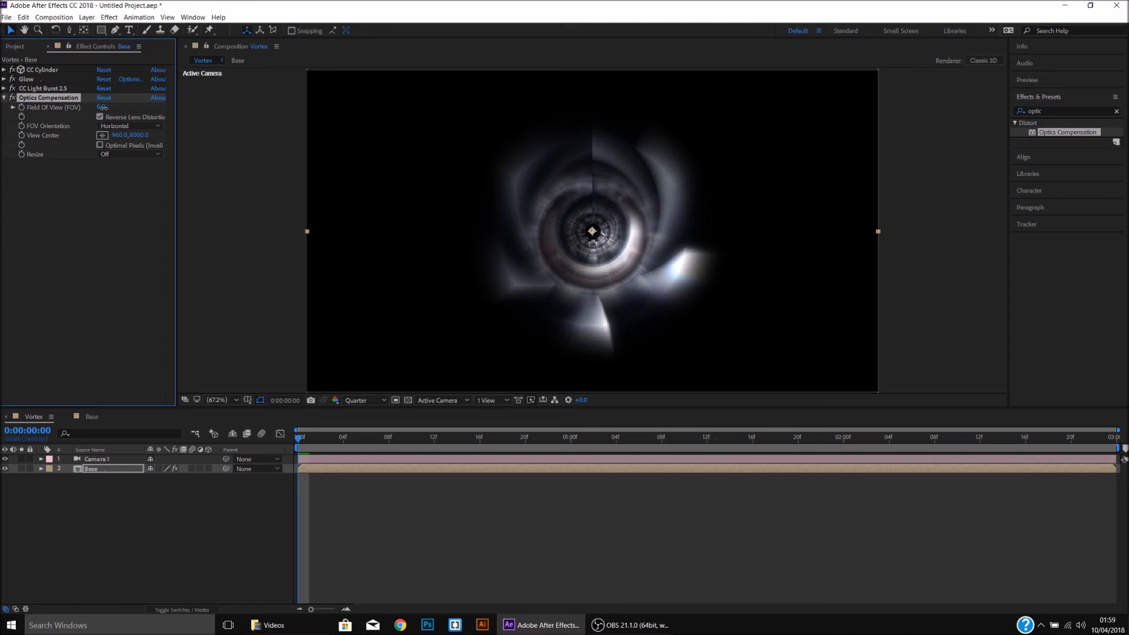
{"action": "left_click_drag", "start_coordinate": [102, 108], "coordinate": [543, 115]}
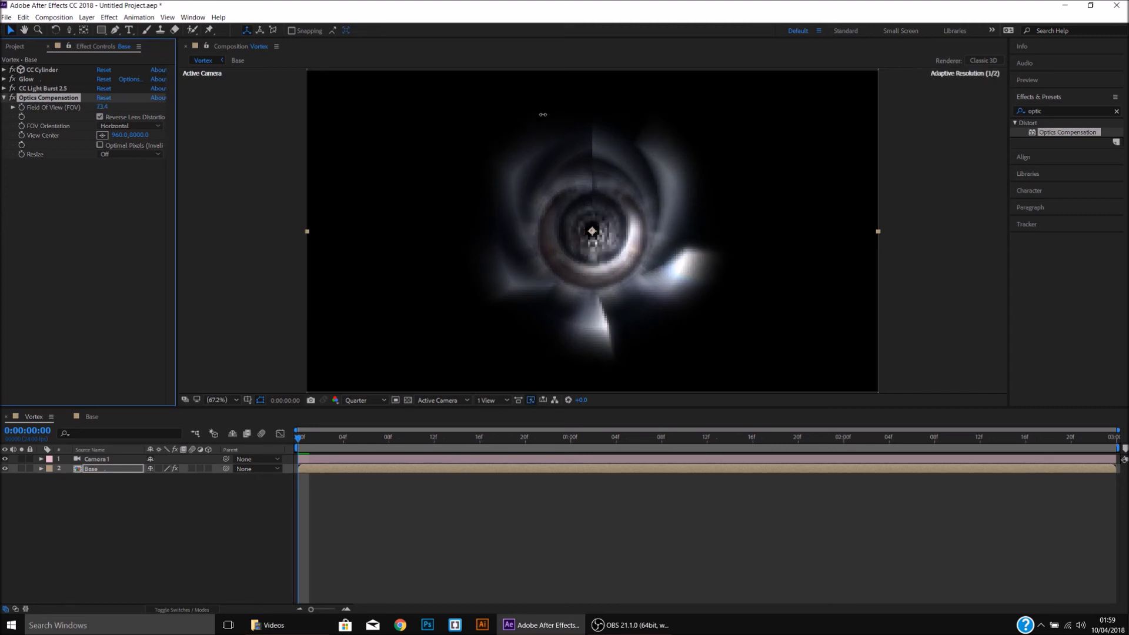
{"action": "left_click_drag", "start_coordinate": [543, 115], "coordinate": [723, 109]}
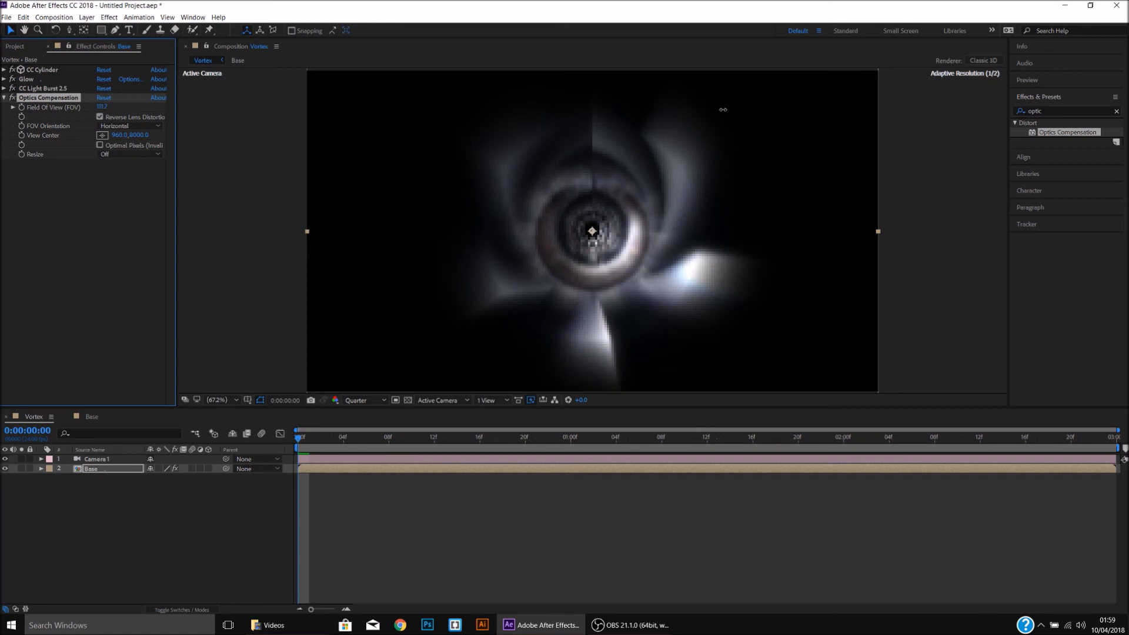
{"action": "left_click_drag", "start_coordinate": [723, 109], "coordinate": [820, 105]}
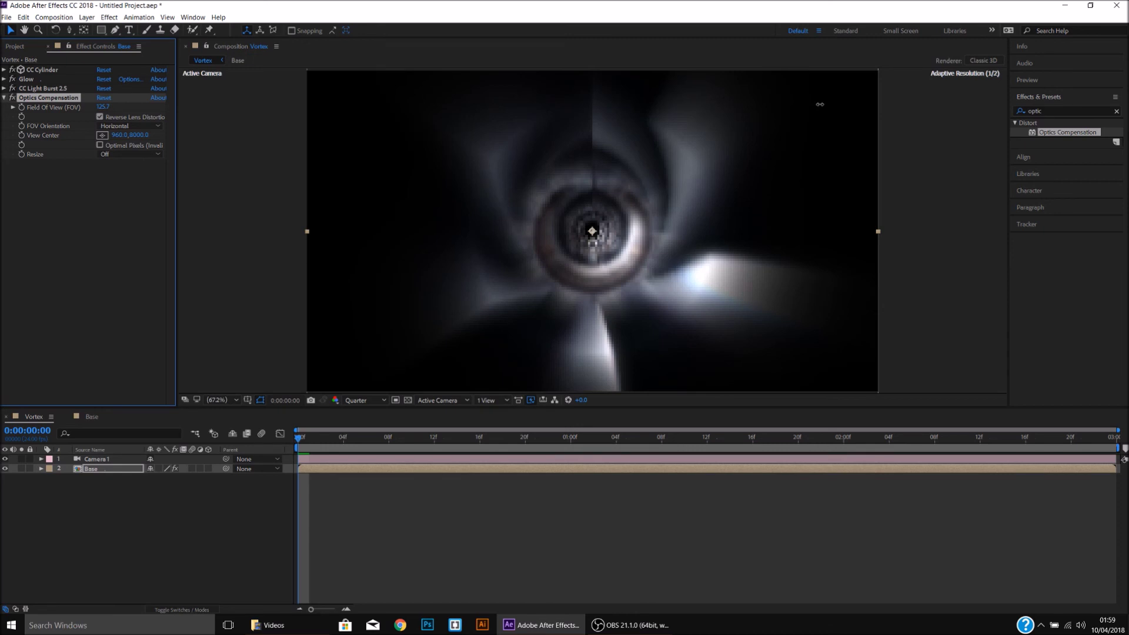
{"action": "left_click_drag", "start_coordinate": [820, 104], "coordinate": [787, 106]}
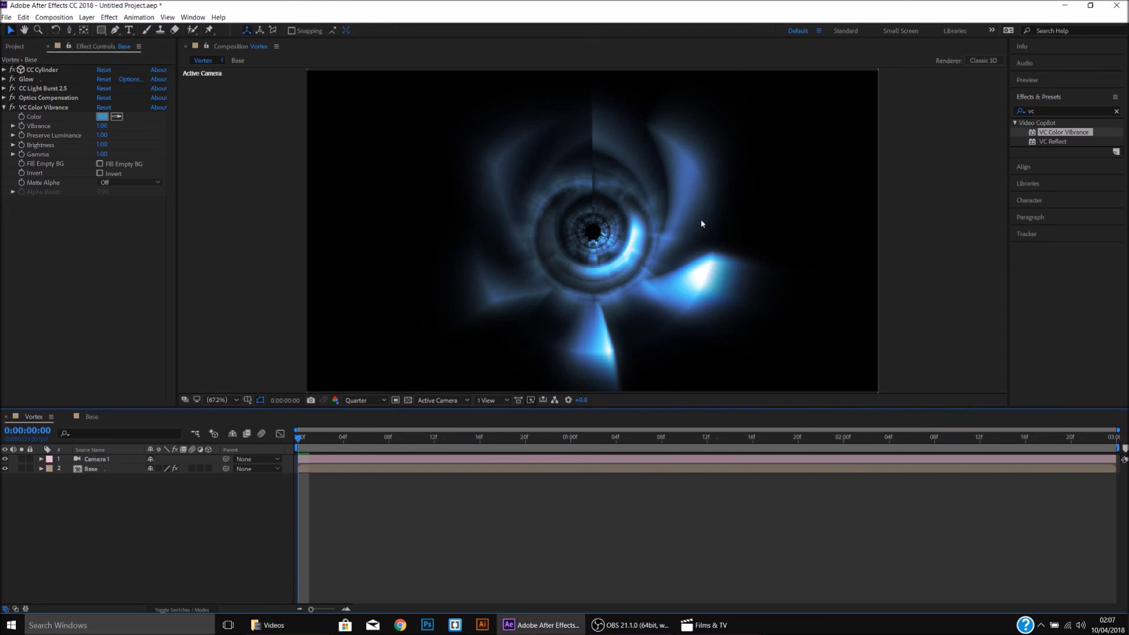
Set the VC Color Vibrance tint colour to a light blue, 639DDD.
{"action": "left_click", "coordinate": [107, 116]}
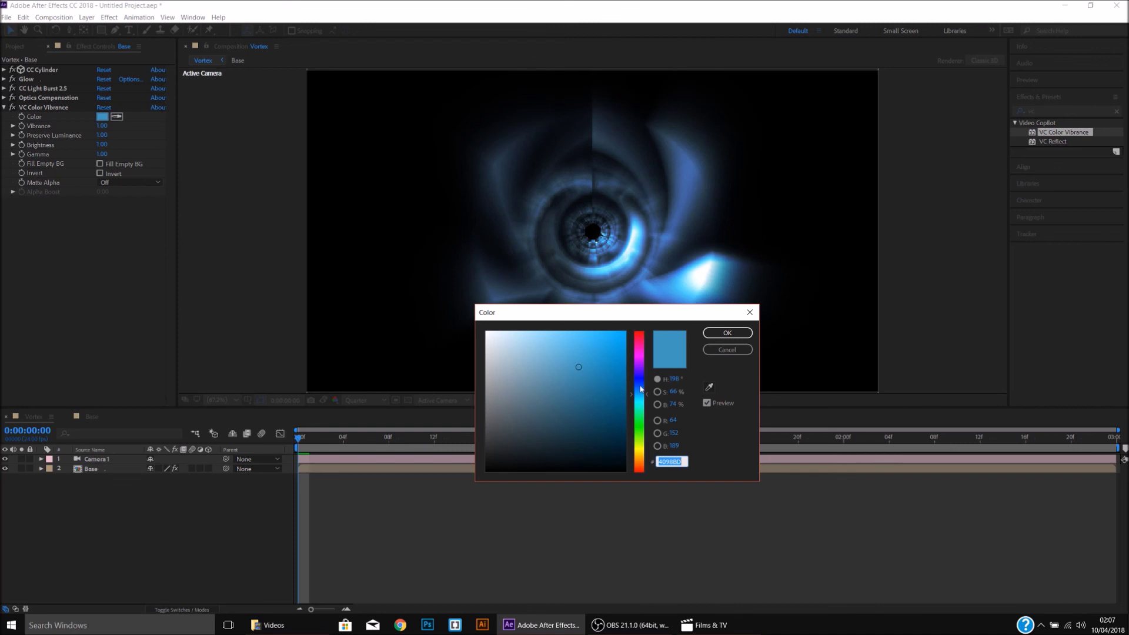
{"action": "left_click", "coordinate": [641, 389]}
{"action": "left_click", "coordinate": [614, 359]}
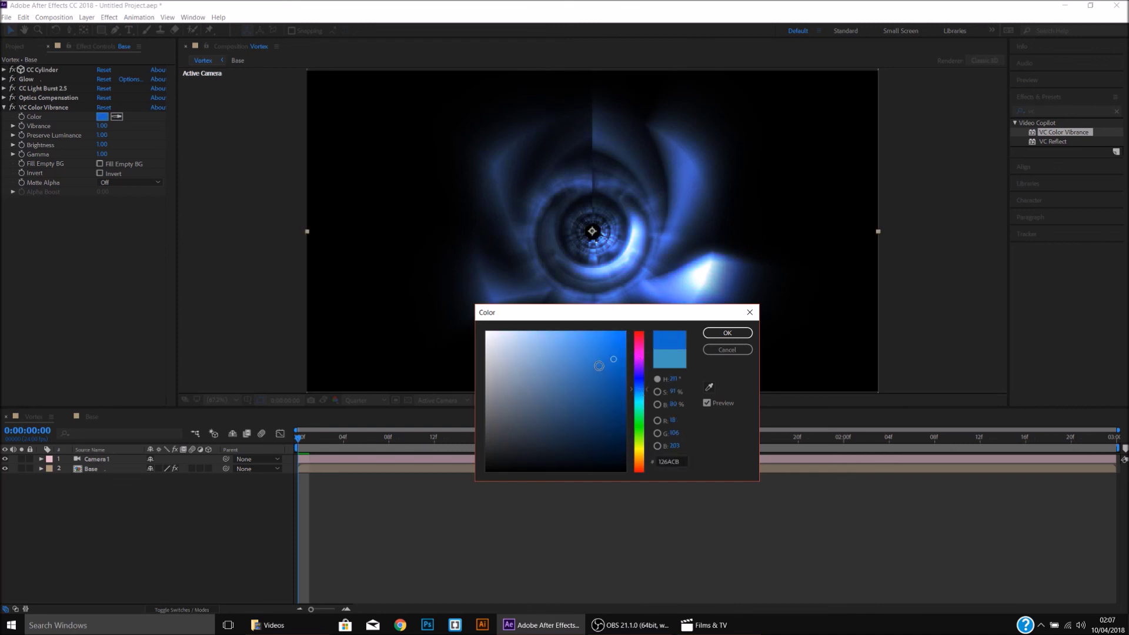
{"action": "left_click_drag", "start_coordinate": [598, 366], "coordinate": [563, 349]}
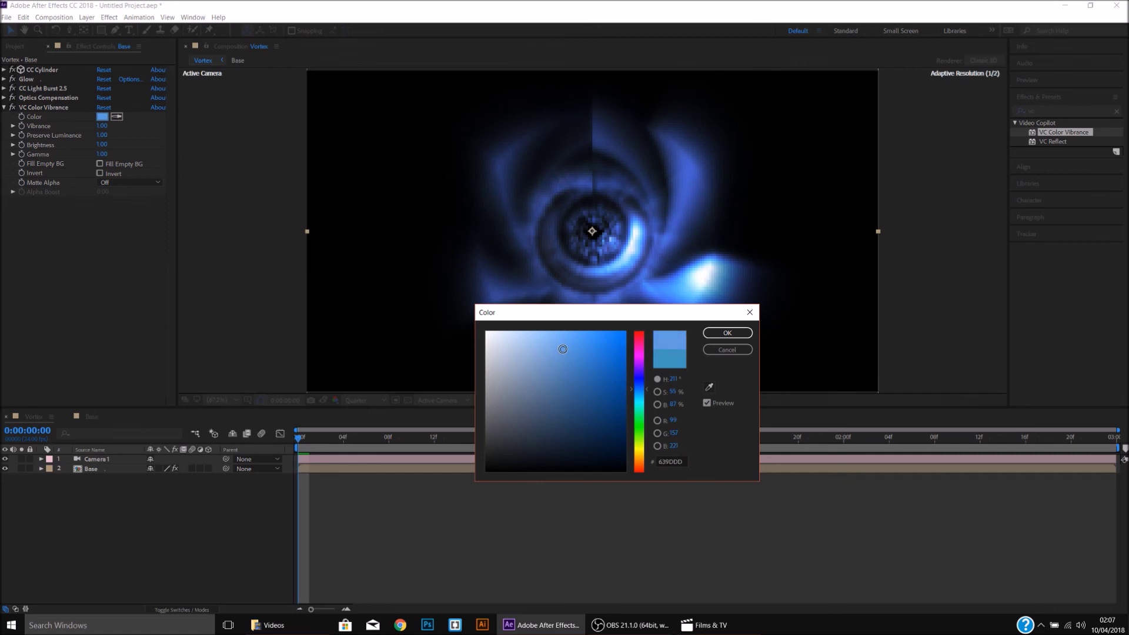